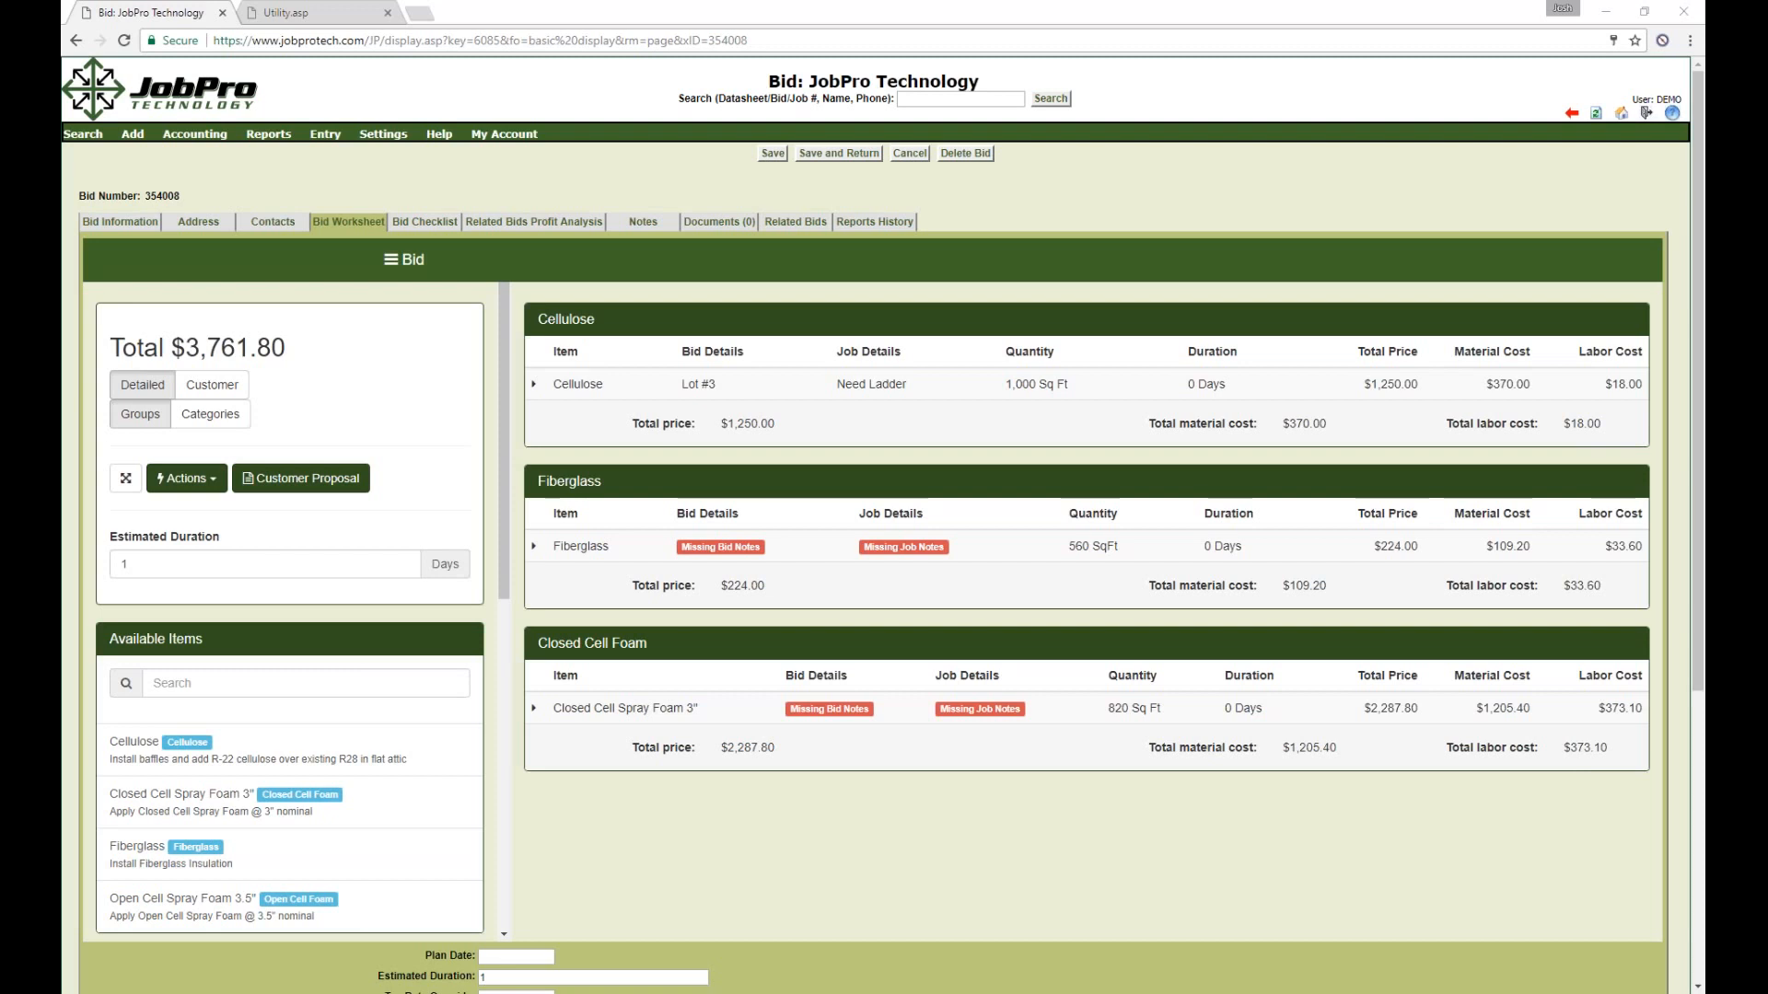
- Compare the bid worksheet's Detailed and Customer views, finishing in the Customer view
mouse_move(132, 133)
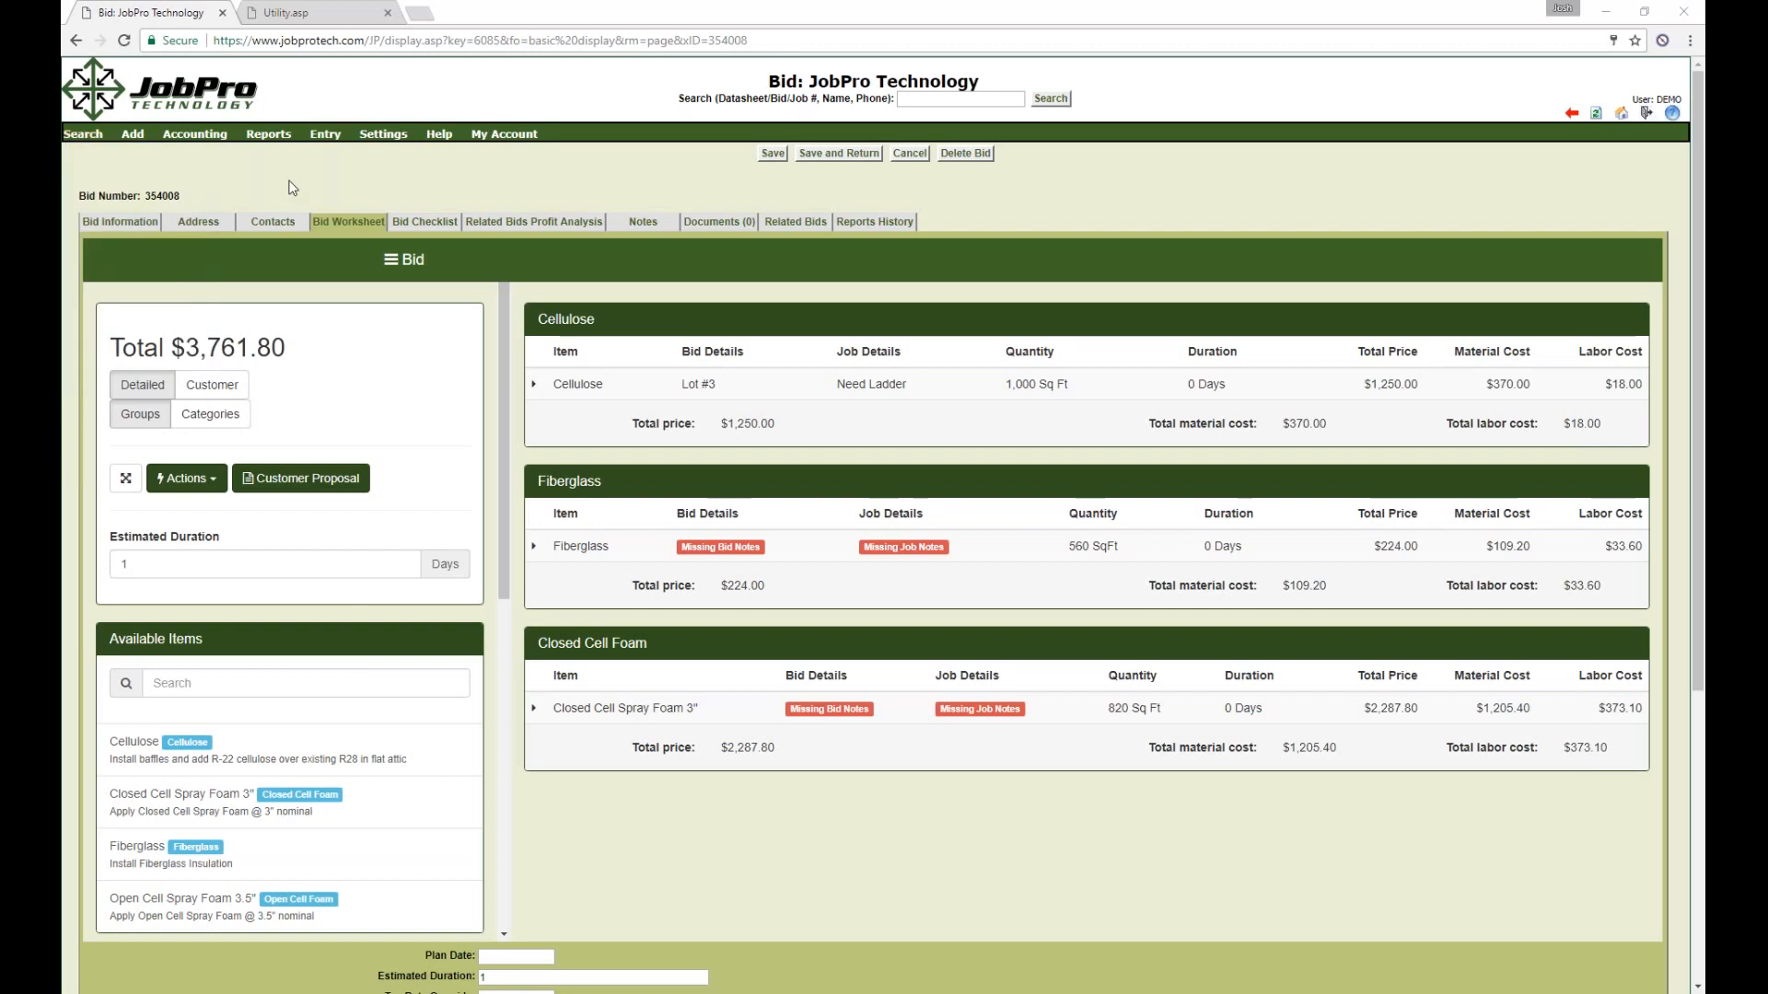
left_click(219, 390)
left_click(147, 390)
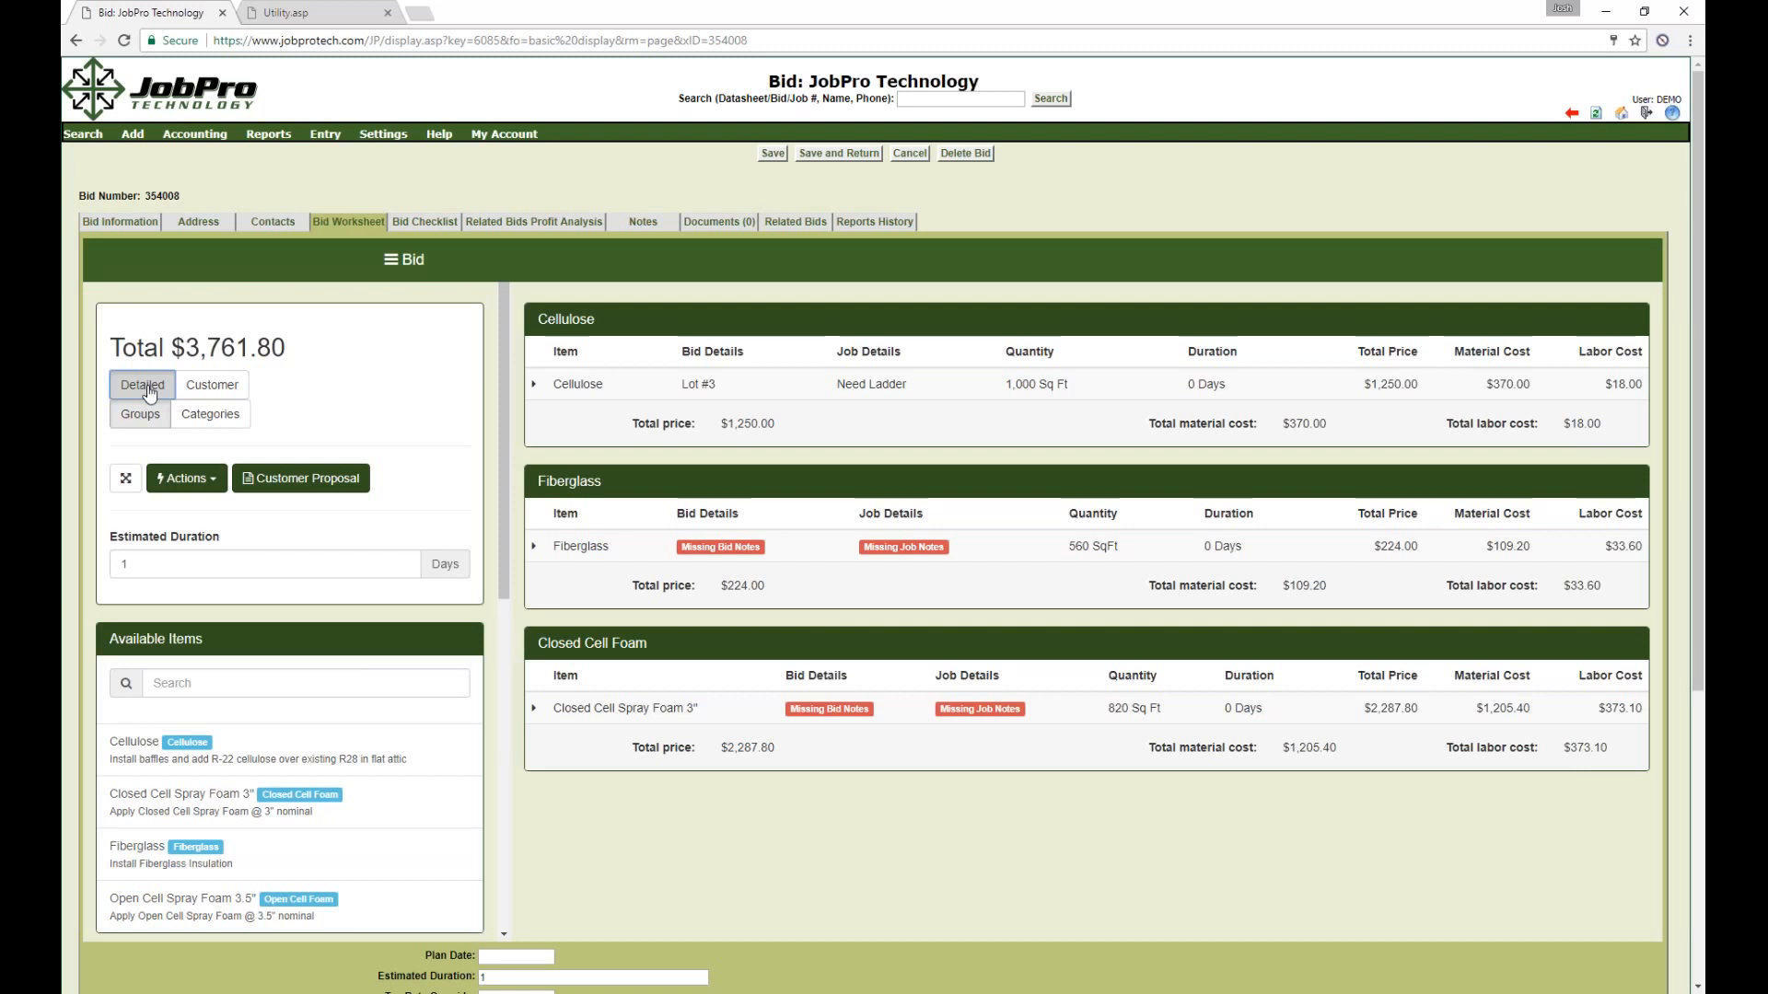
left_click(209, 391)
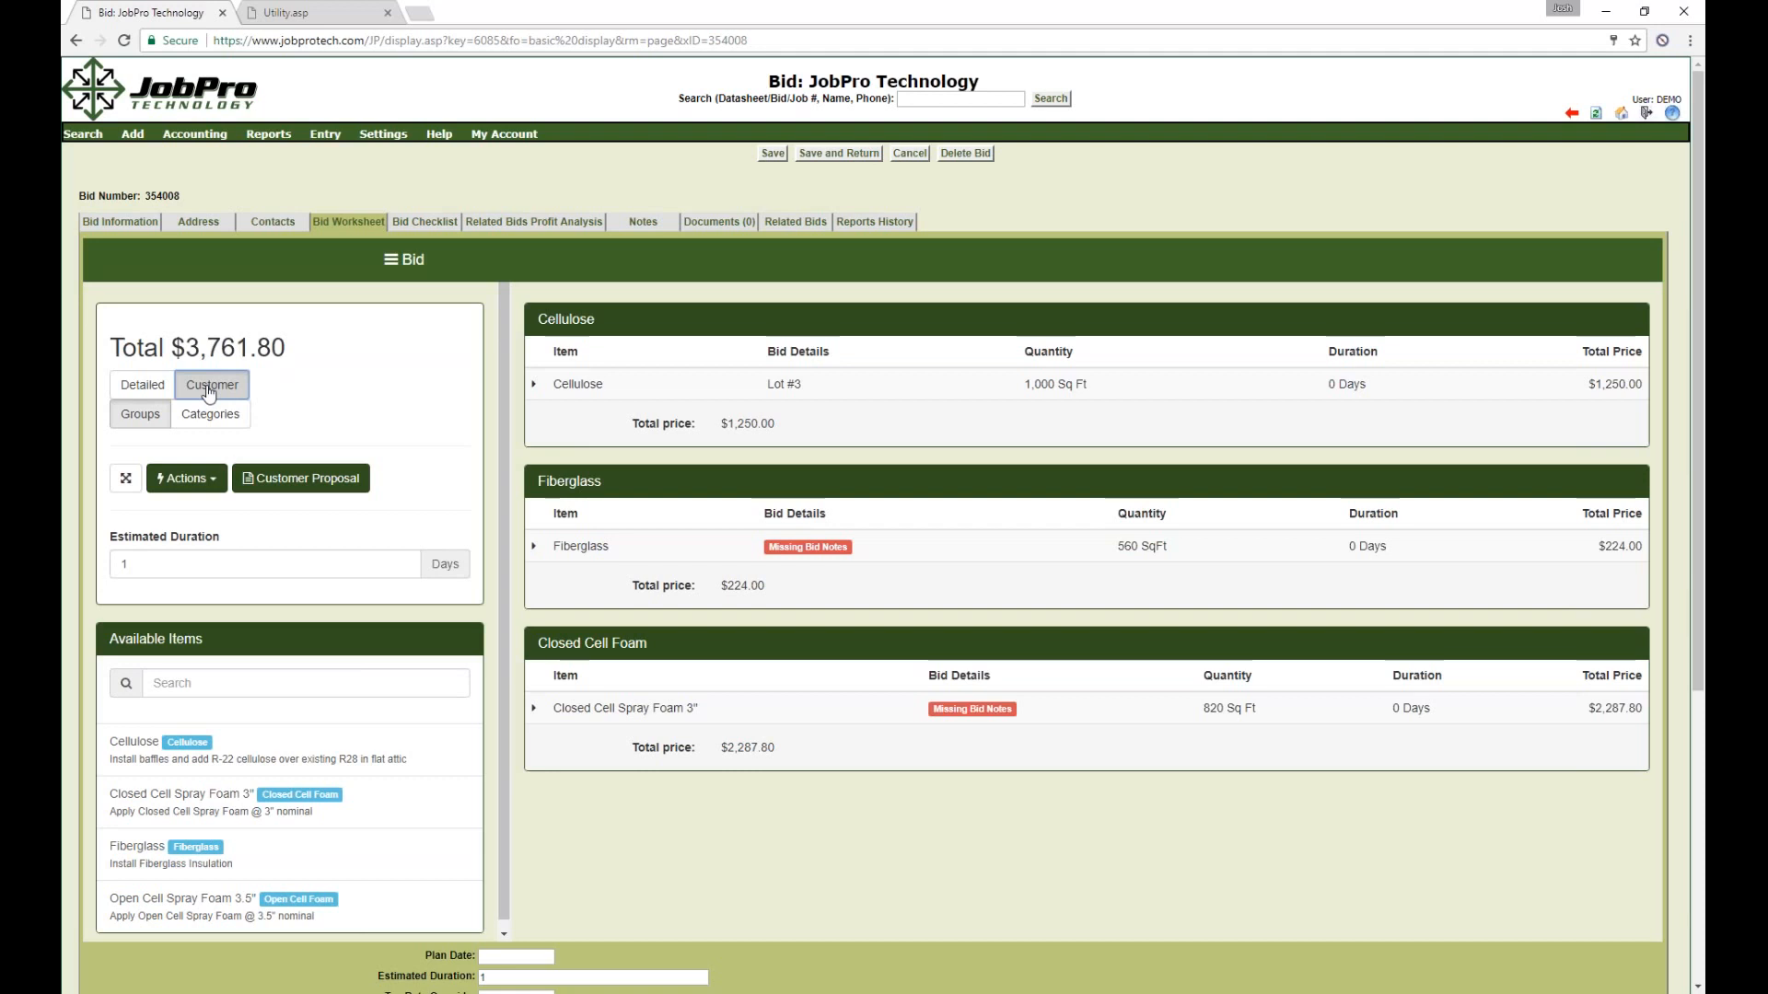
- Review the customer proposal options without creating one, and examine the salesperson and customer contact details in the already open proposal PDF
left_click(303, 480)
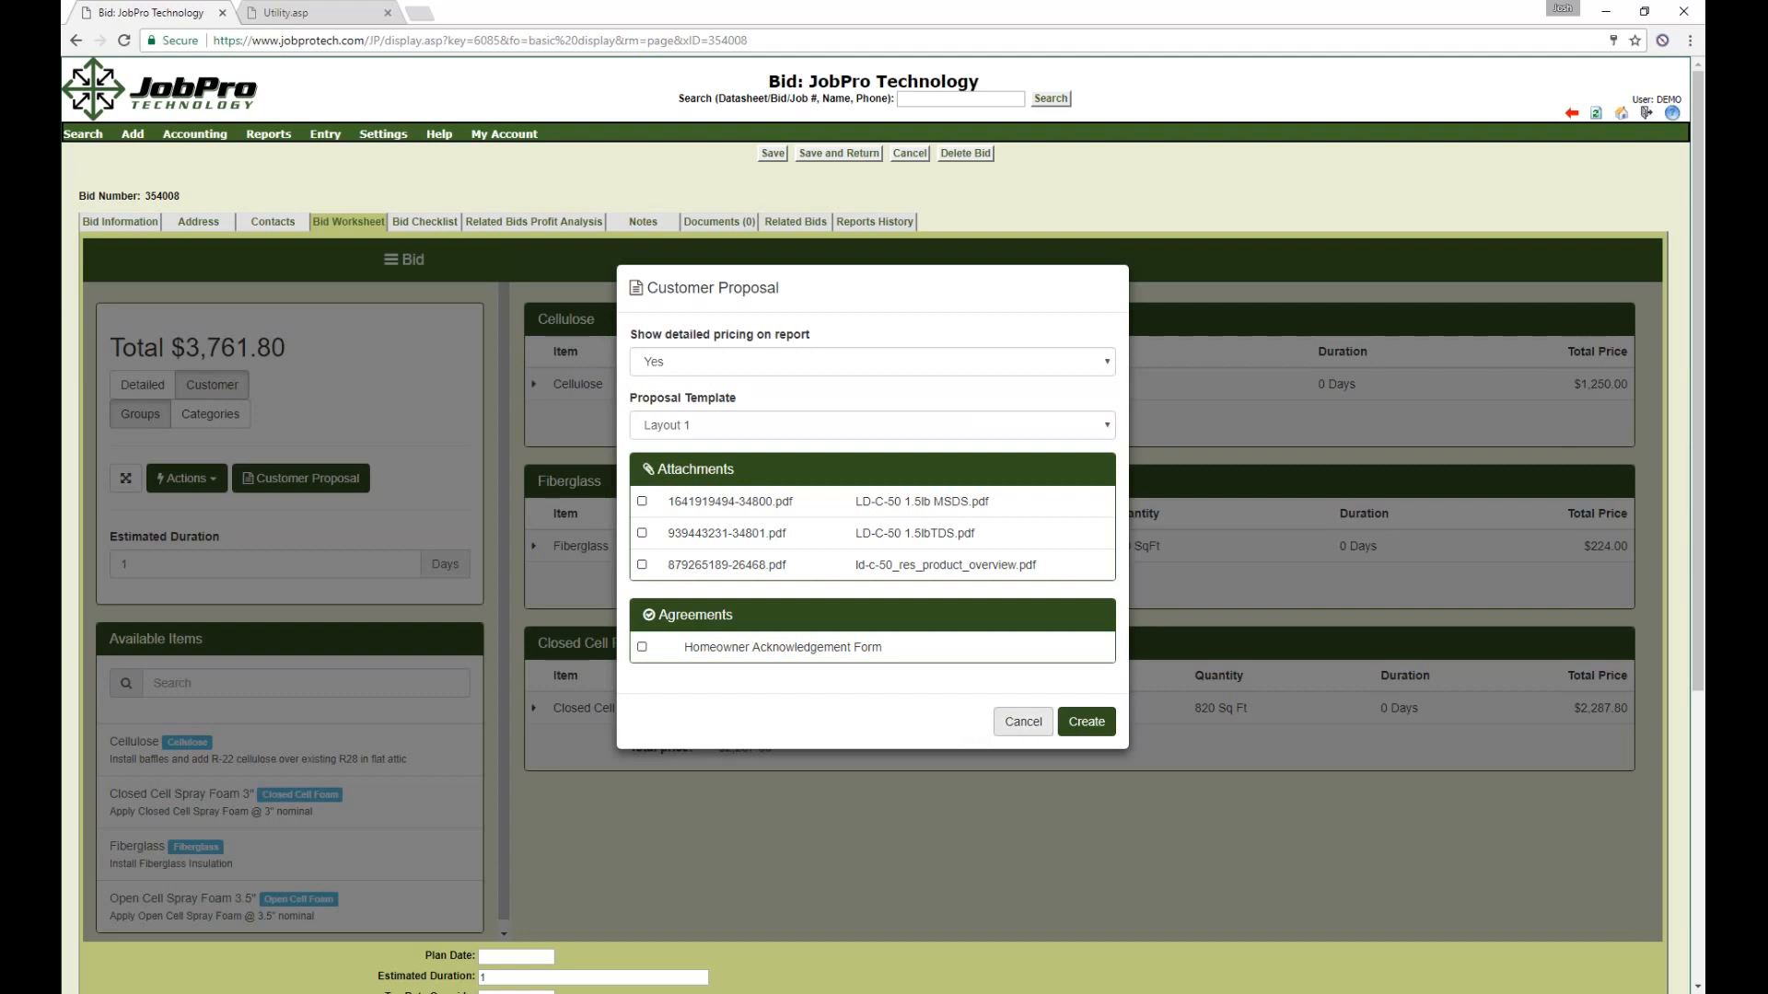
left_click(1023, 722)
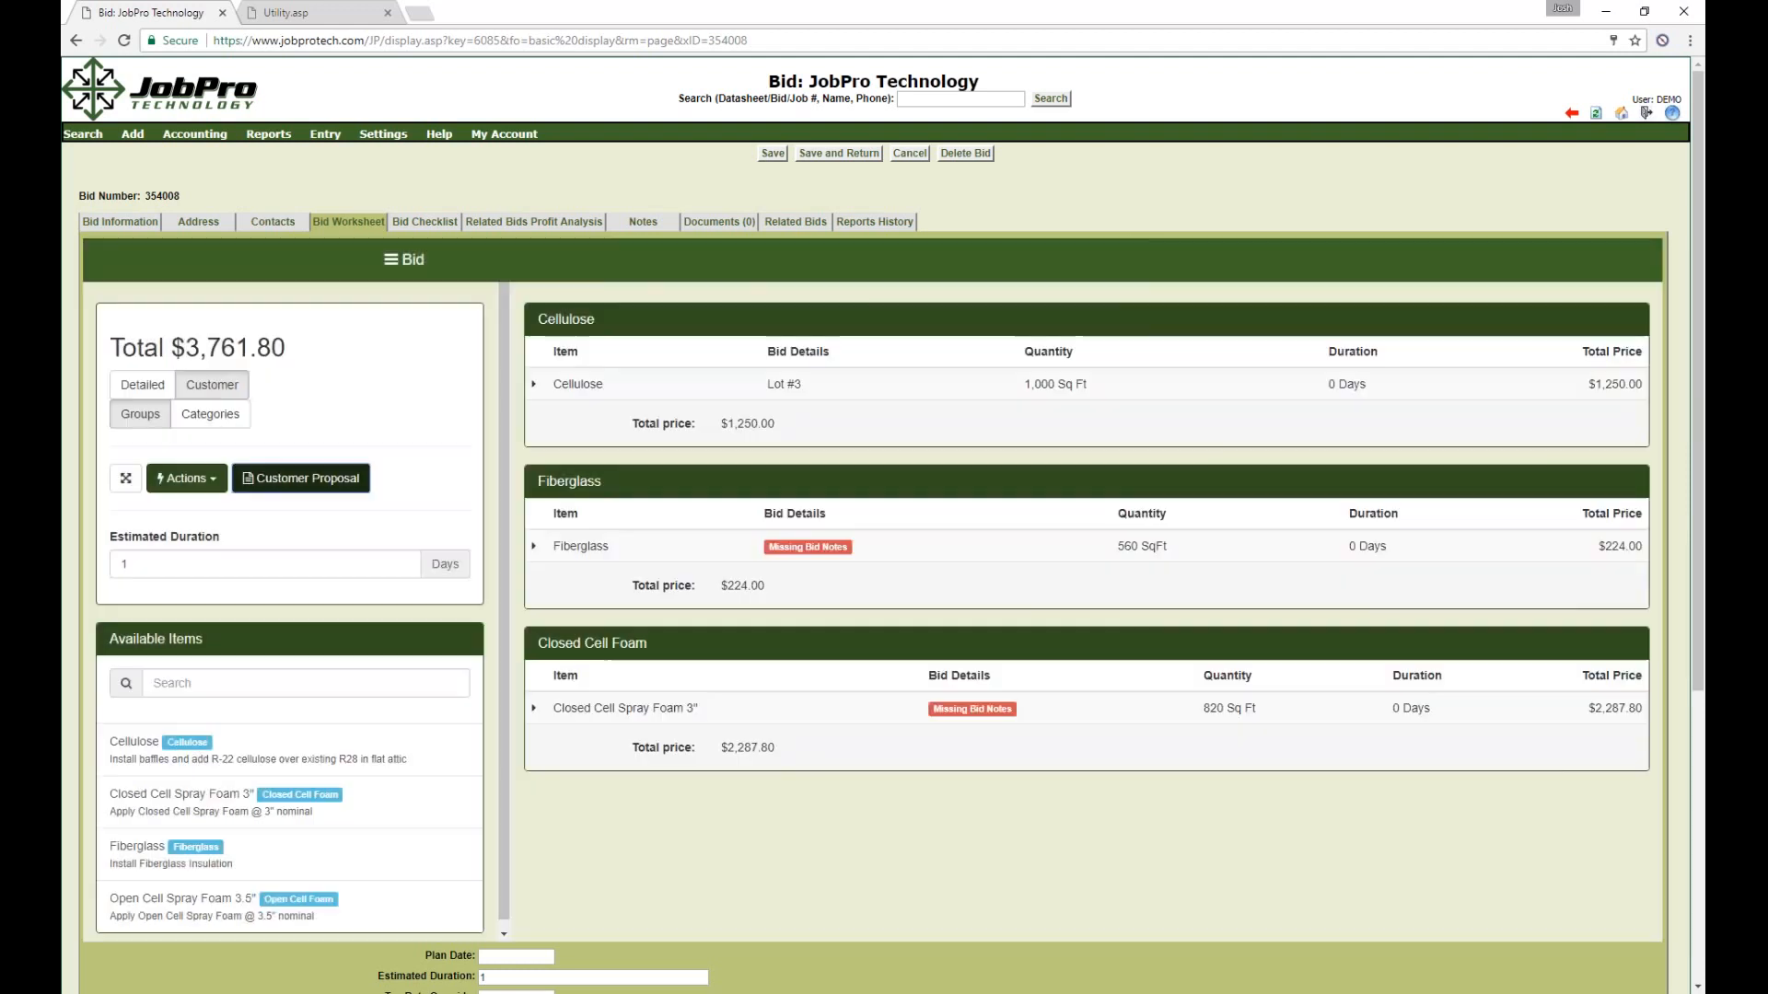
left_click(324, 11)
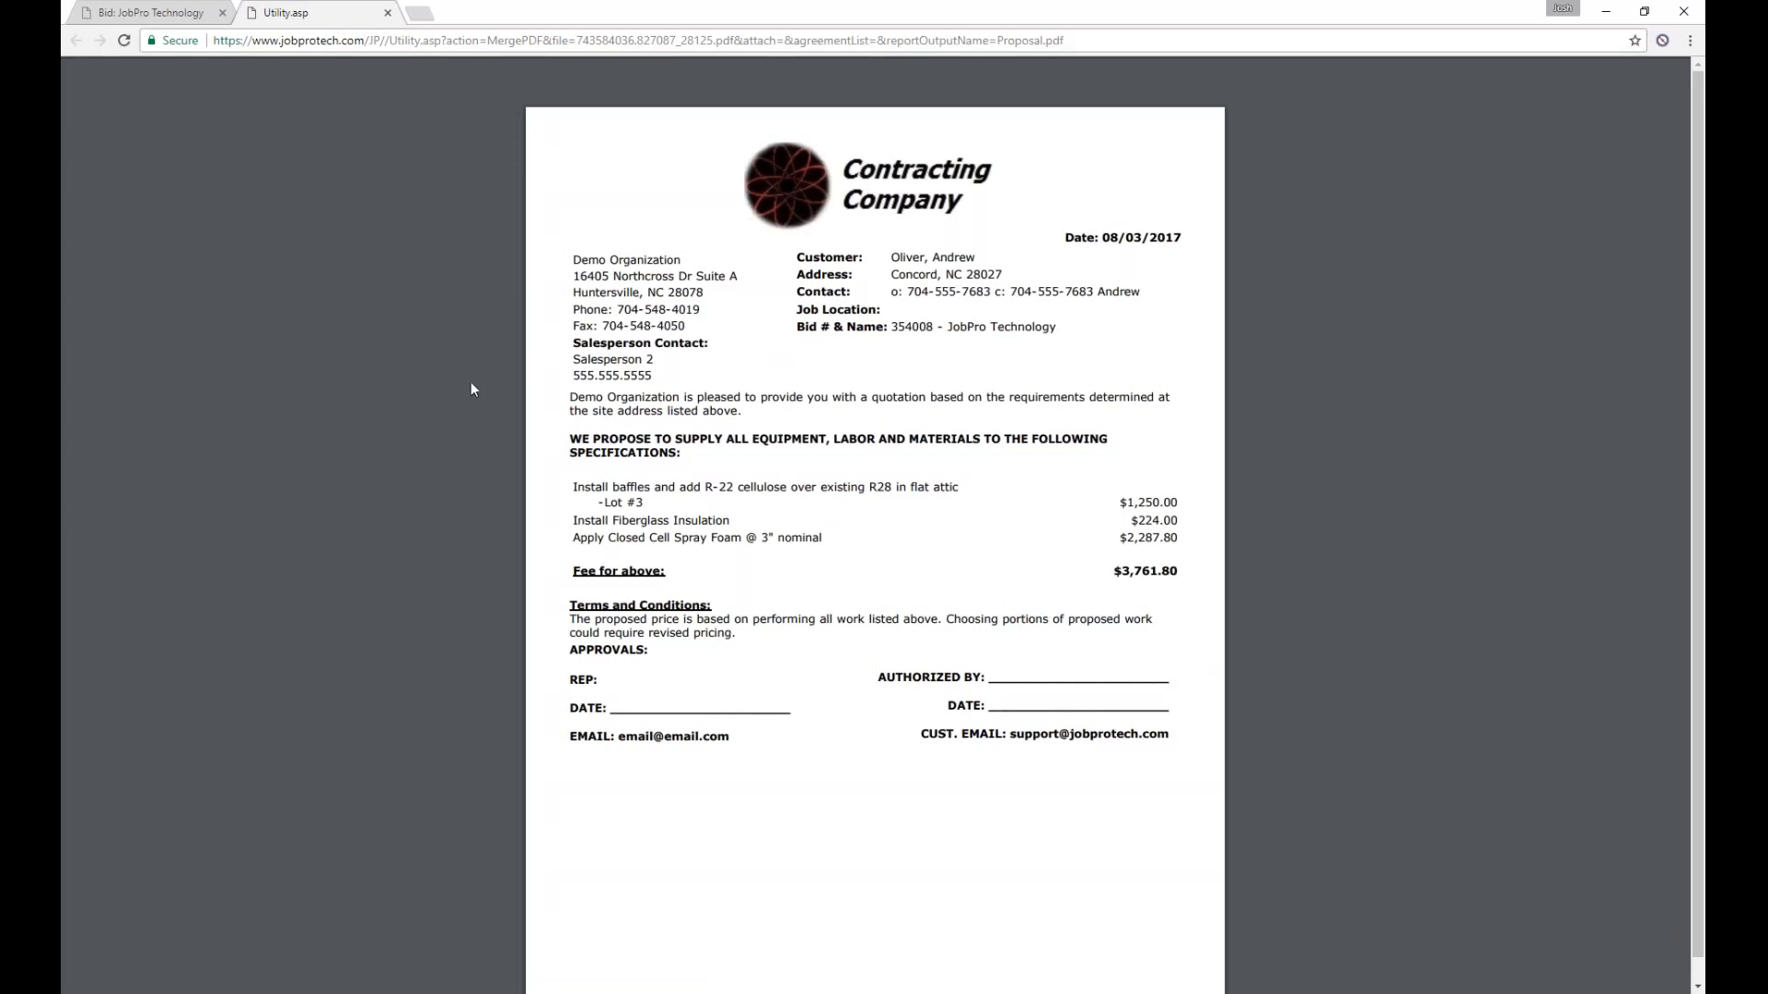
left_click_drag(572, 361, 665, 375)
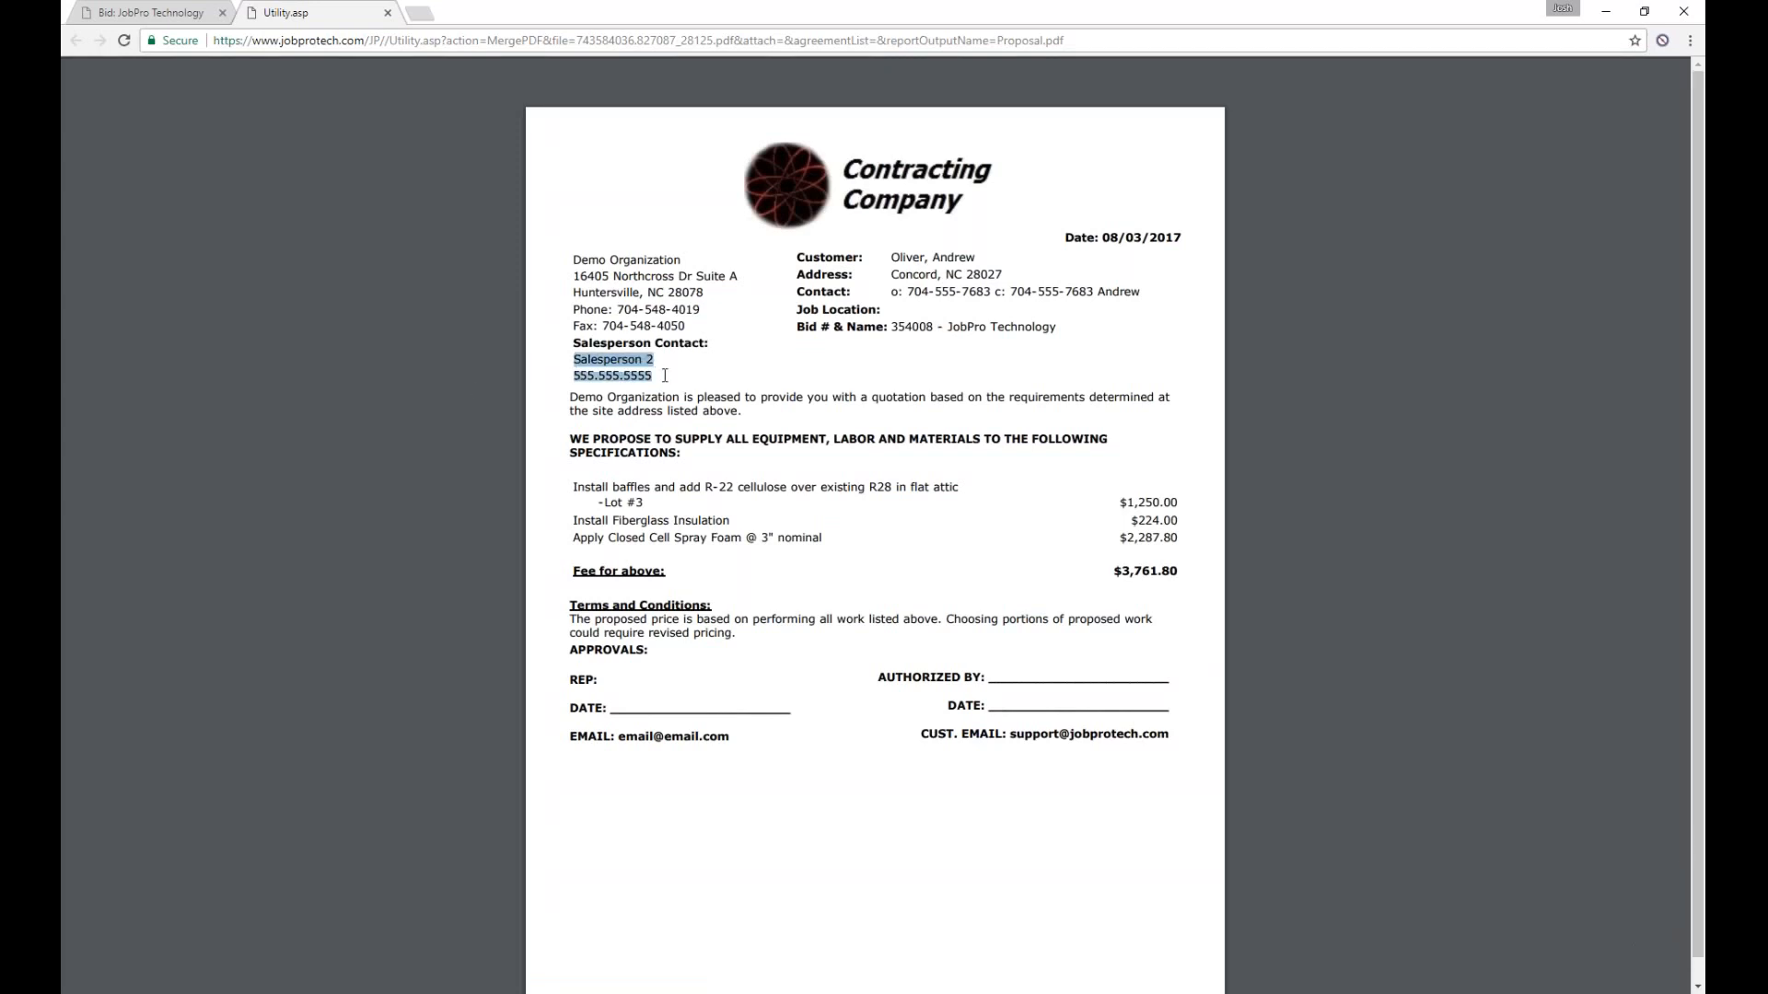
left_click(700, 382)
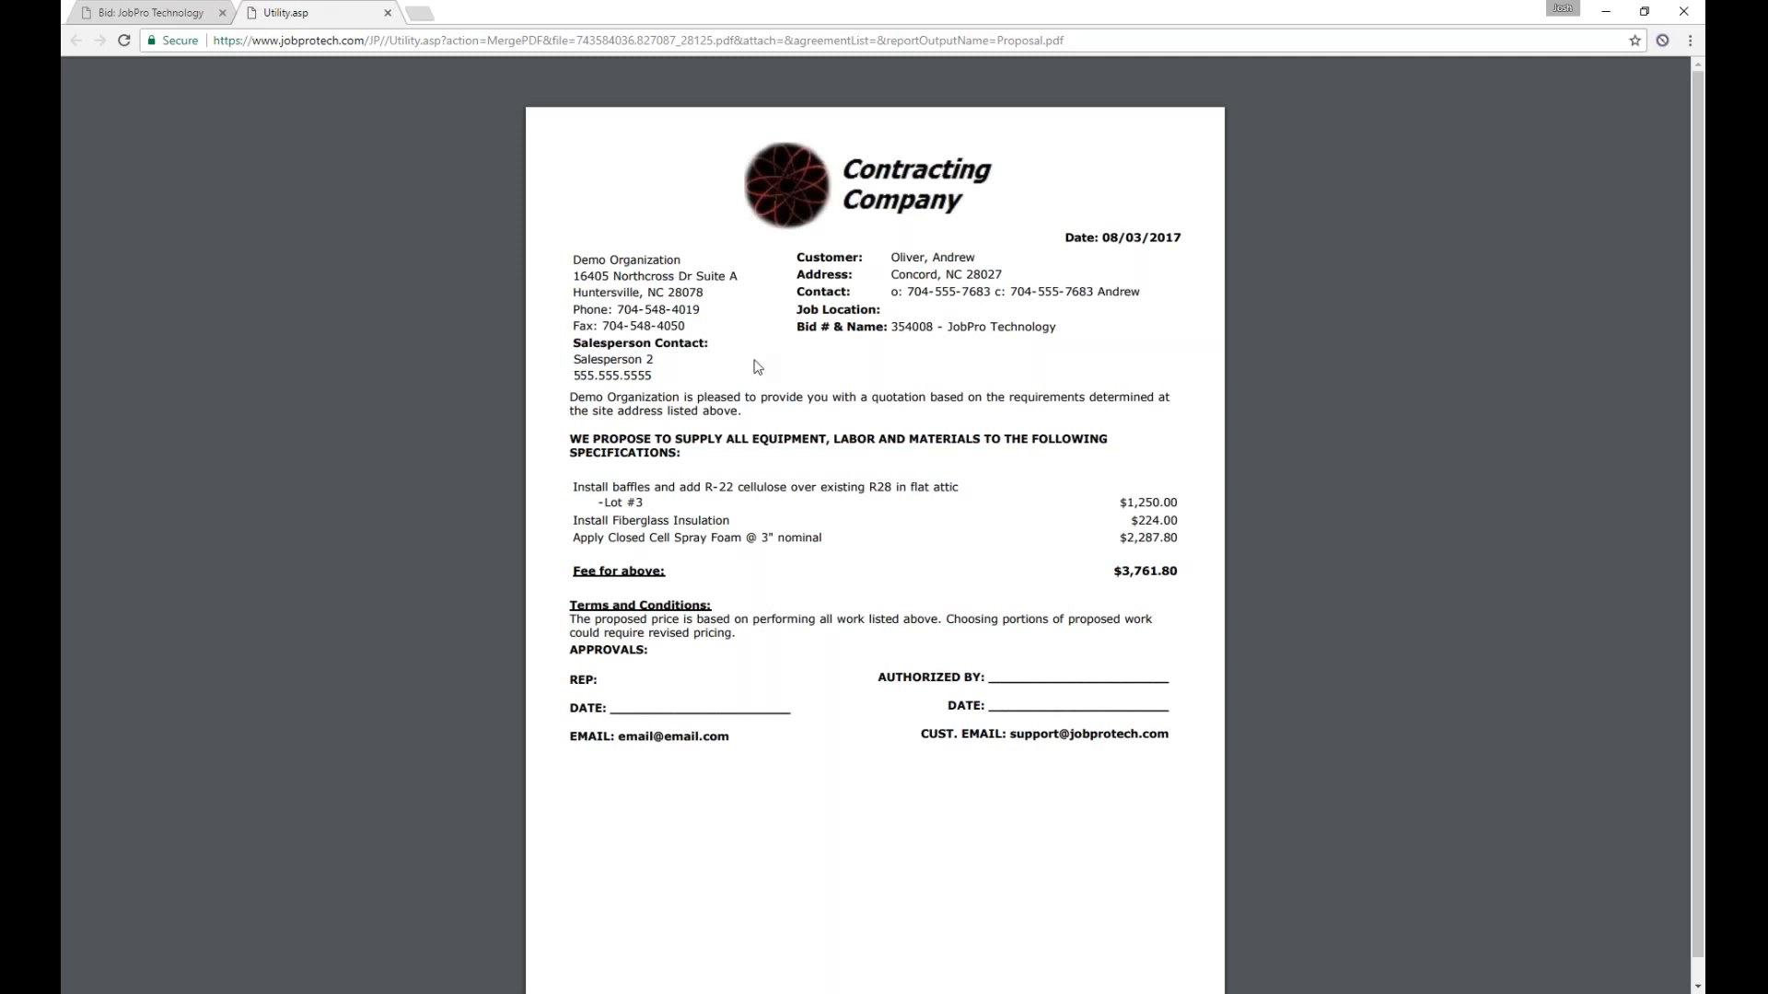
left_click_drag(890, 258, 1140, 293)
left_click(1127, 341)
- Return to the bid worksheet and show it in the Detailed view
left_click(154, 15)
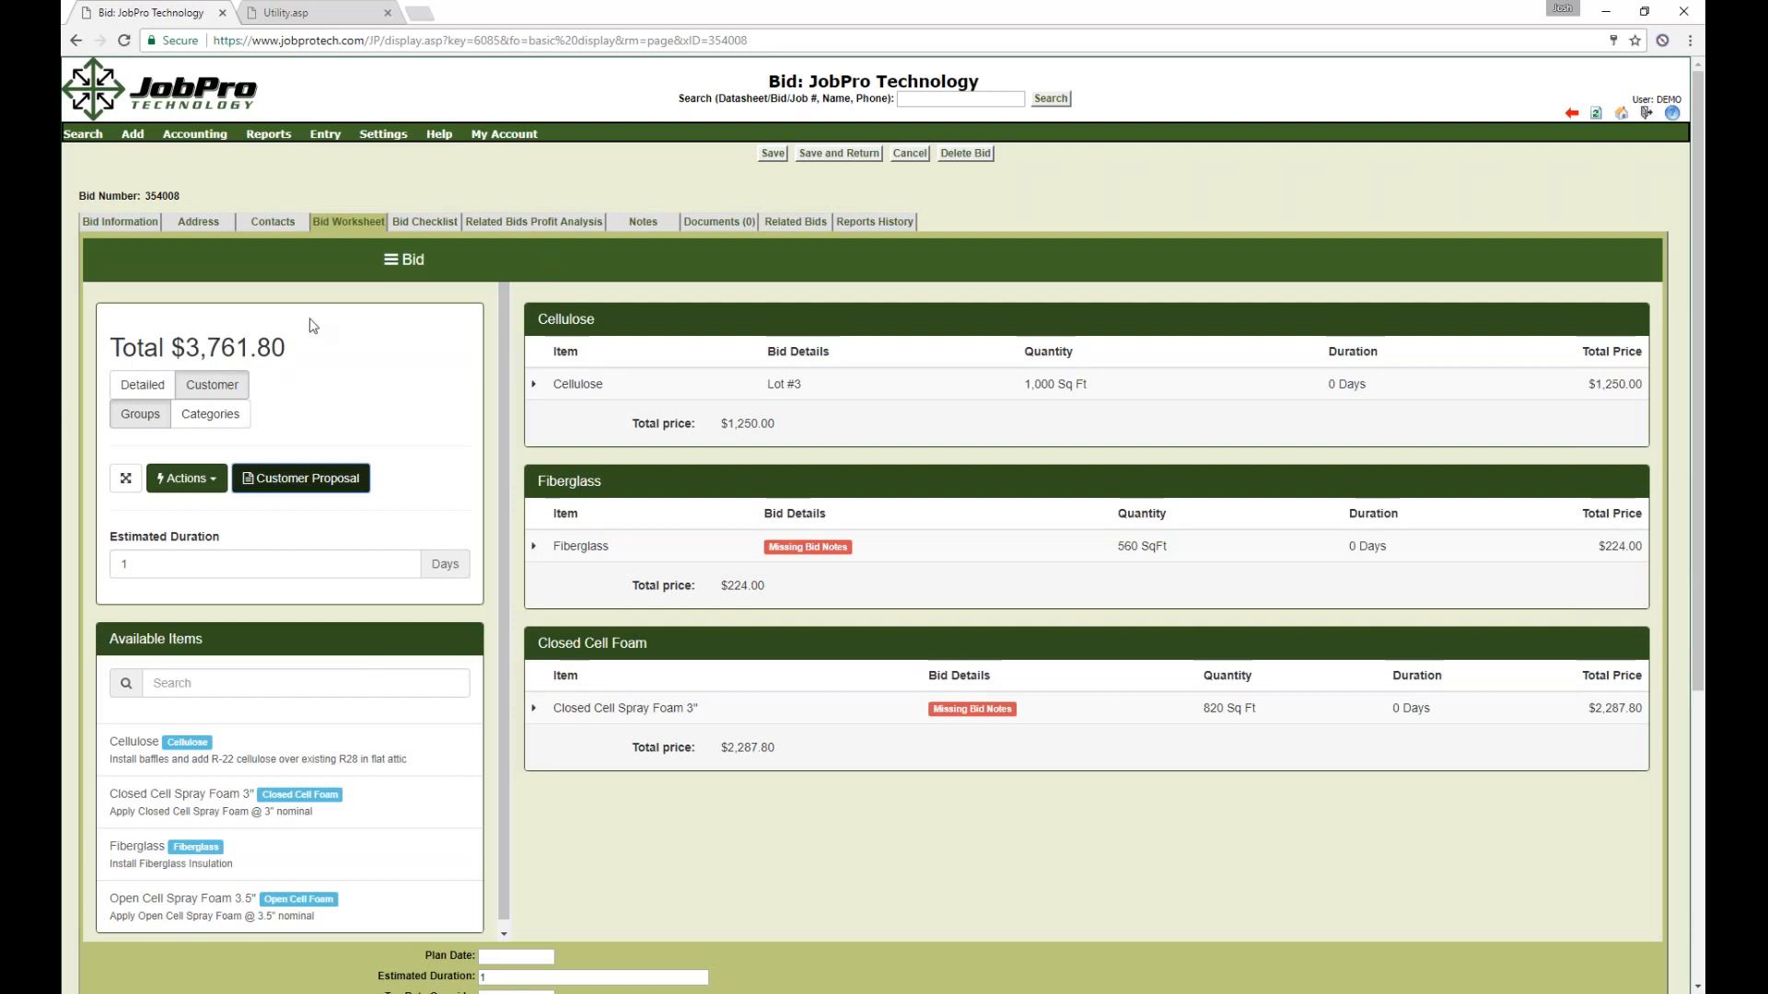
left_click(134, 387)
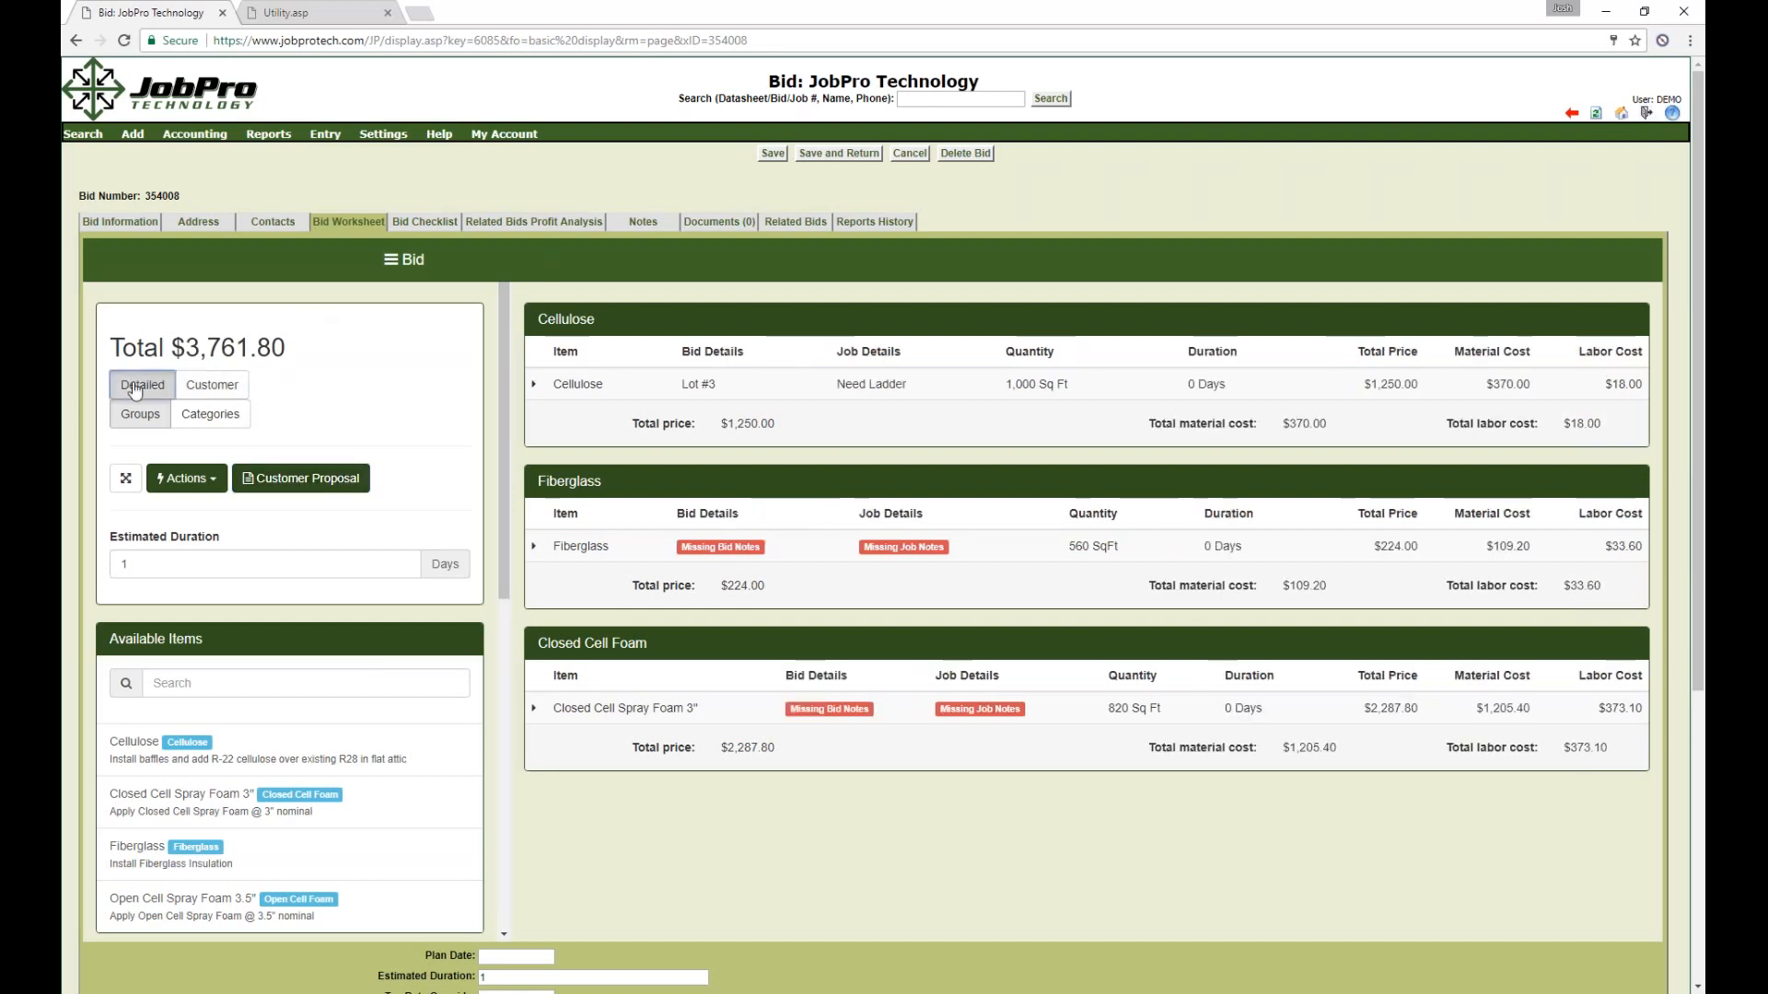
left_click(183, 683)
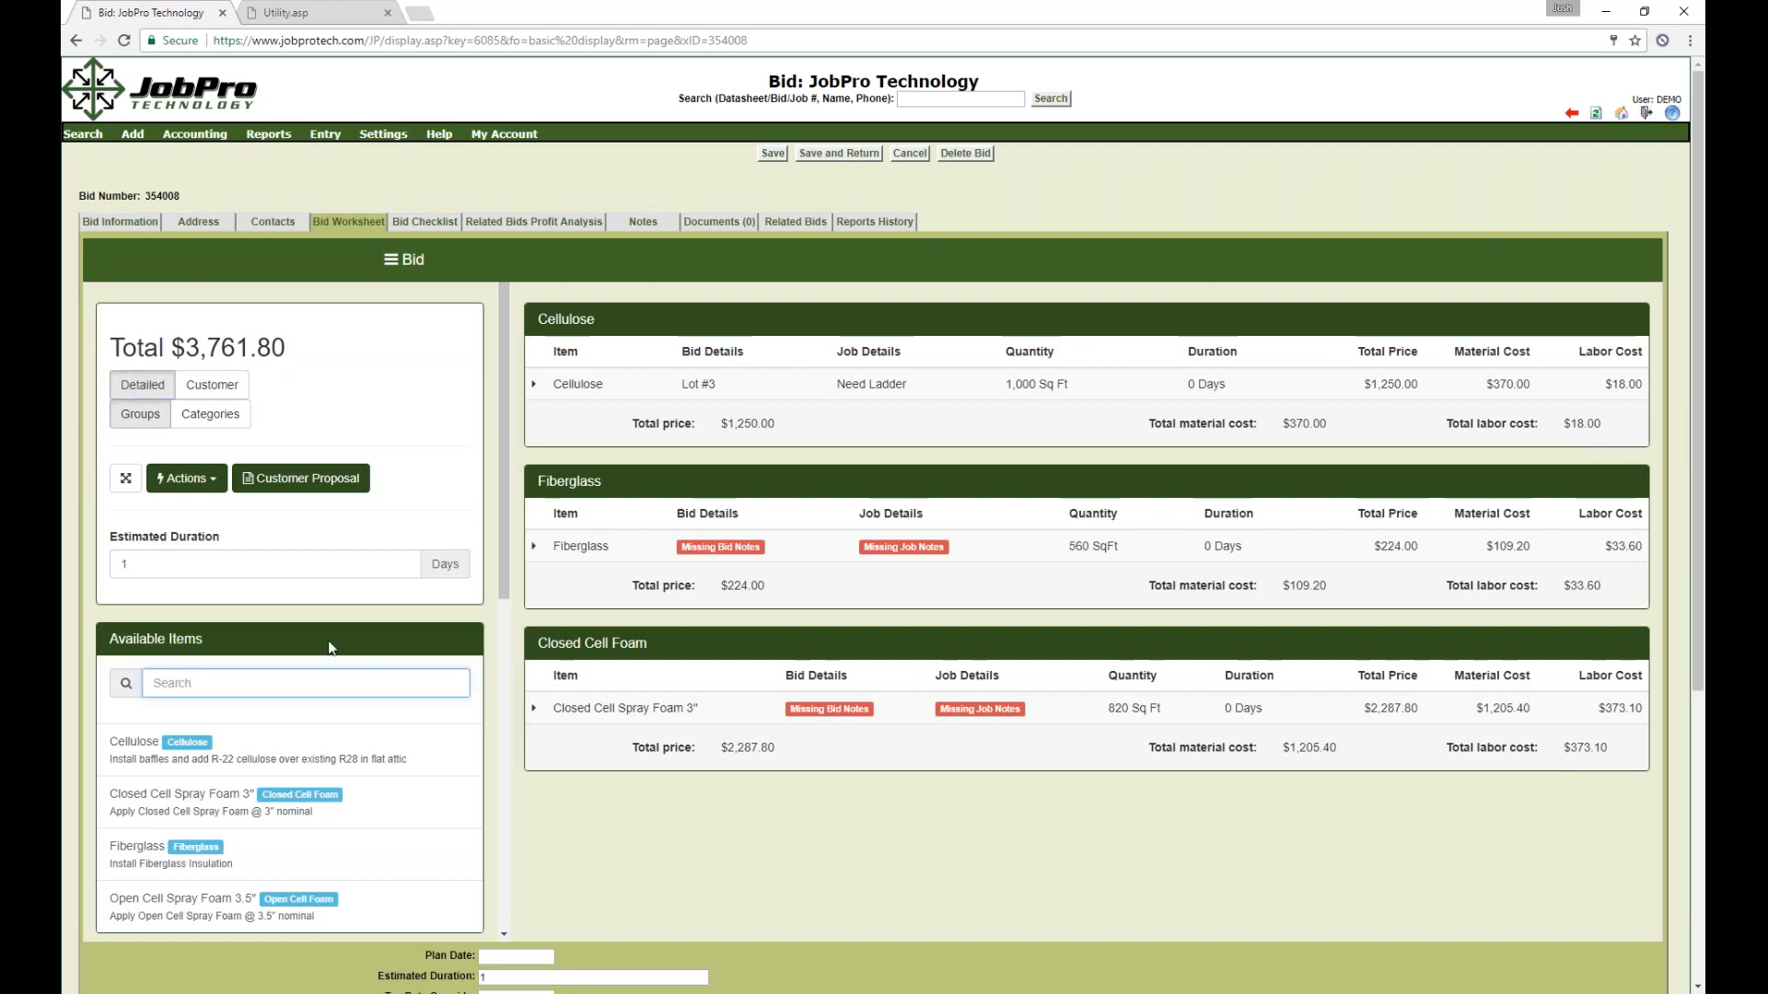
- Change the Cellulose item's bid details to "Lot #6", save the notes, and dismiss the antivirus notification
left_click(578, 385)
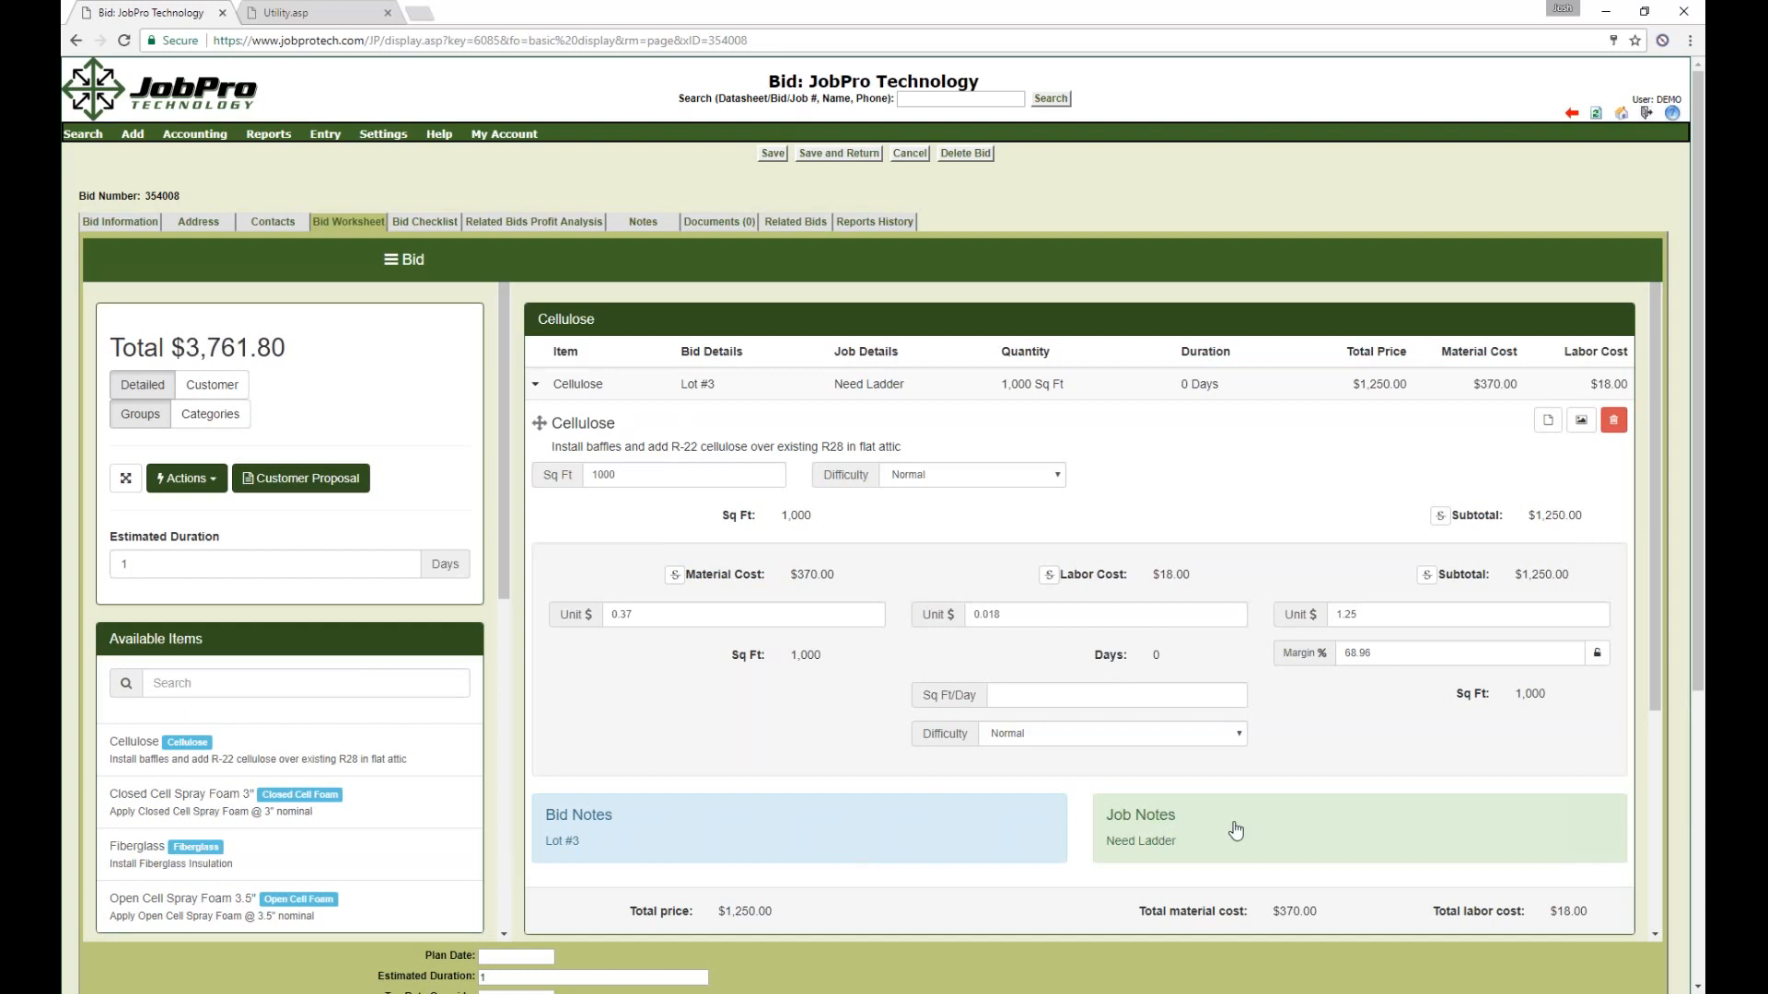
left_click(612, 840)
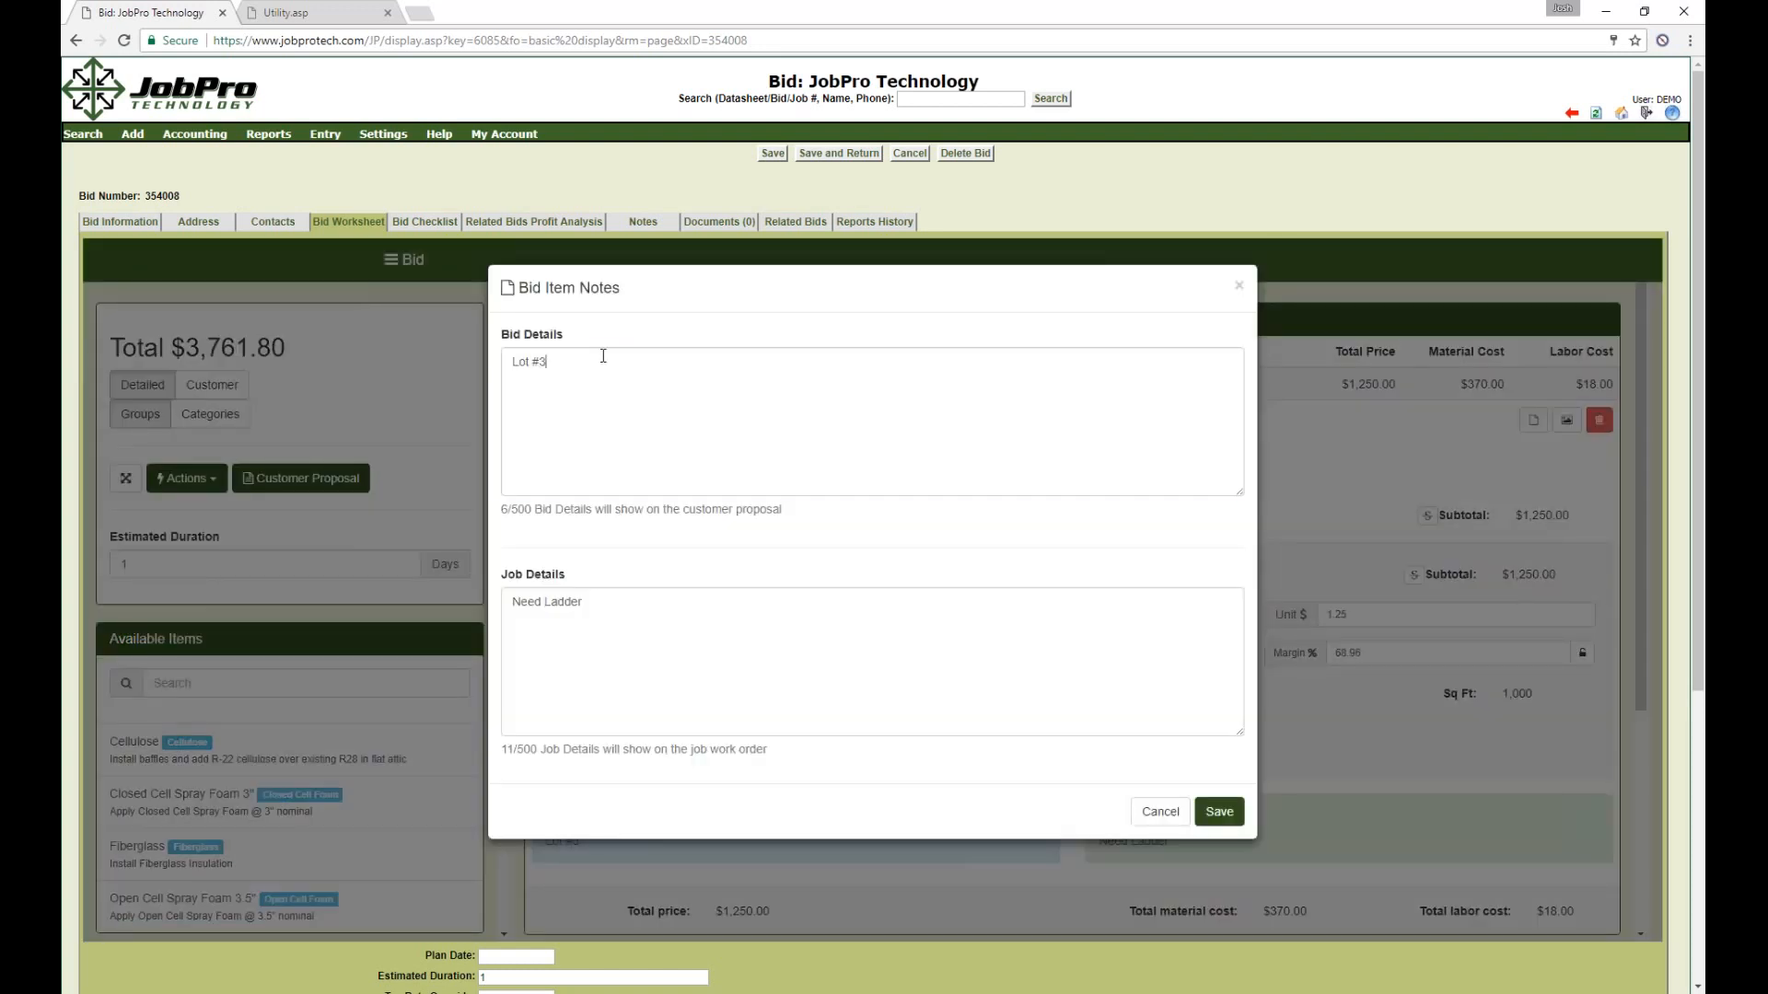
key("BackSpace")
left_click(603, 356)
type("6")
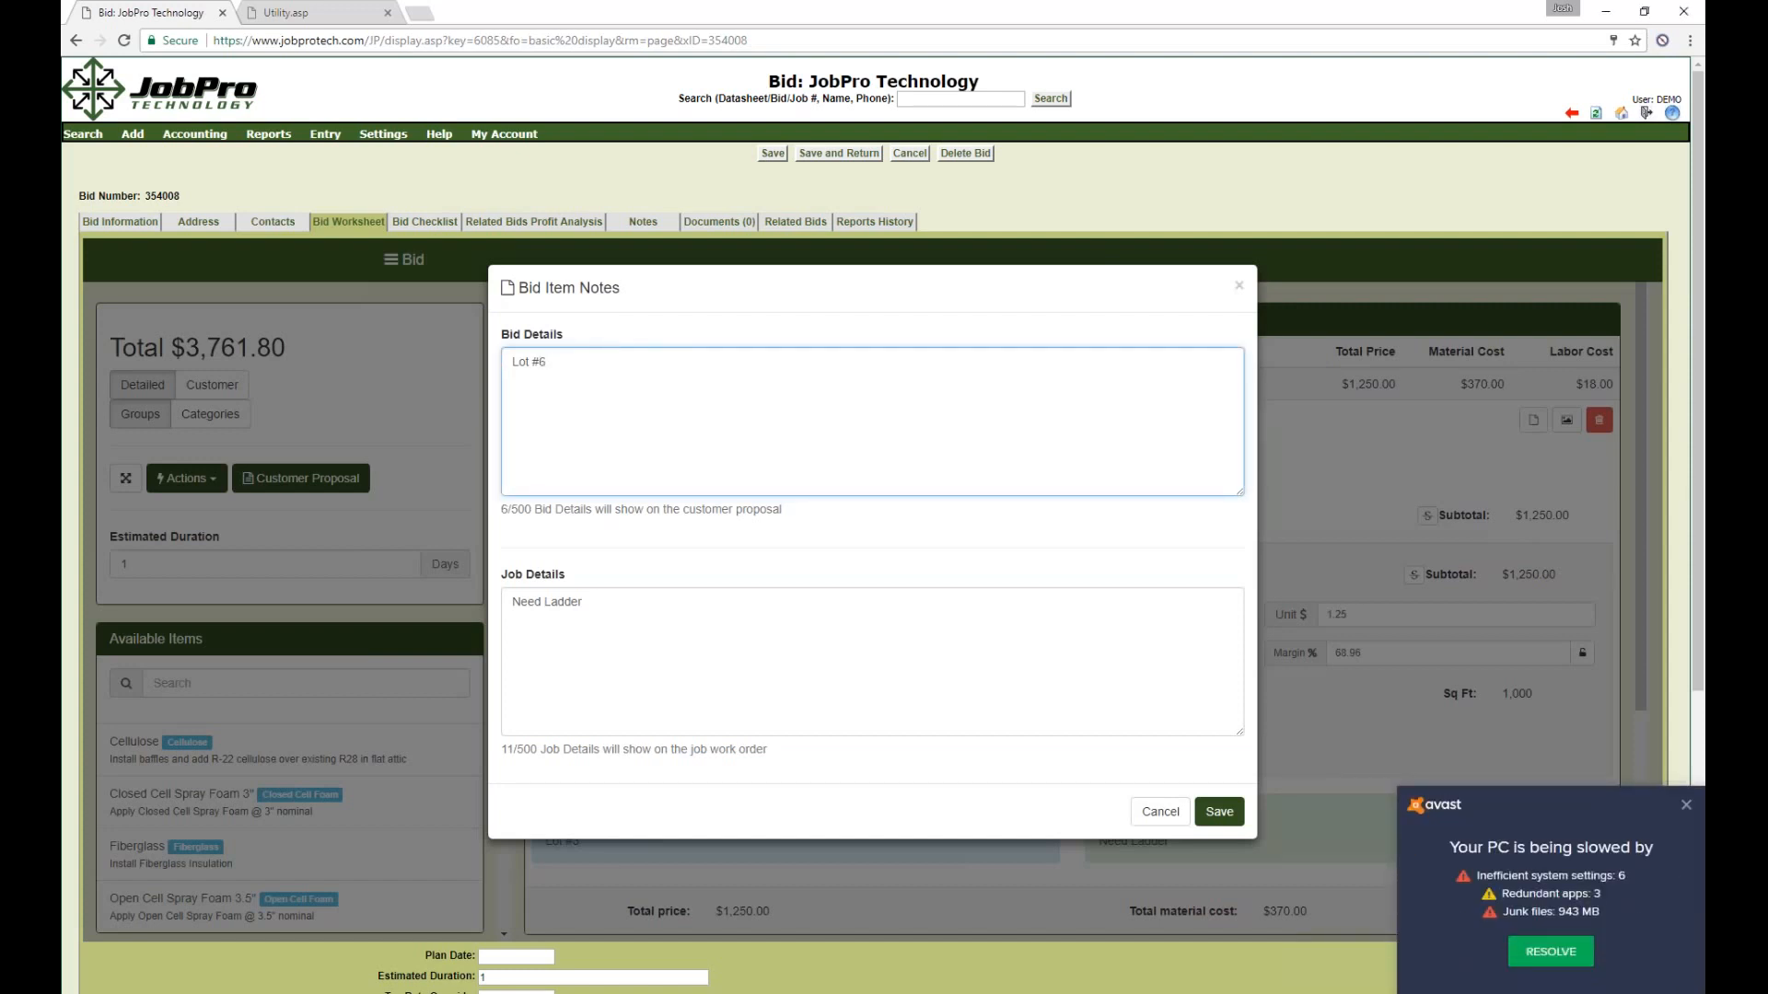
left_click(1219, 812)
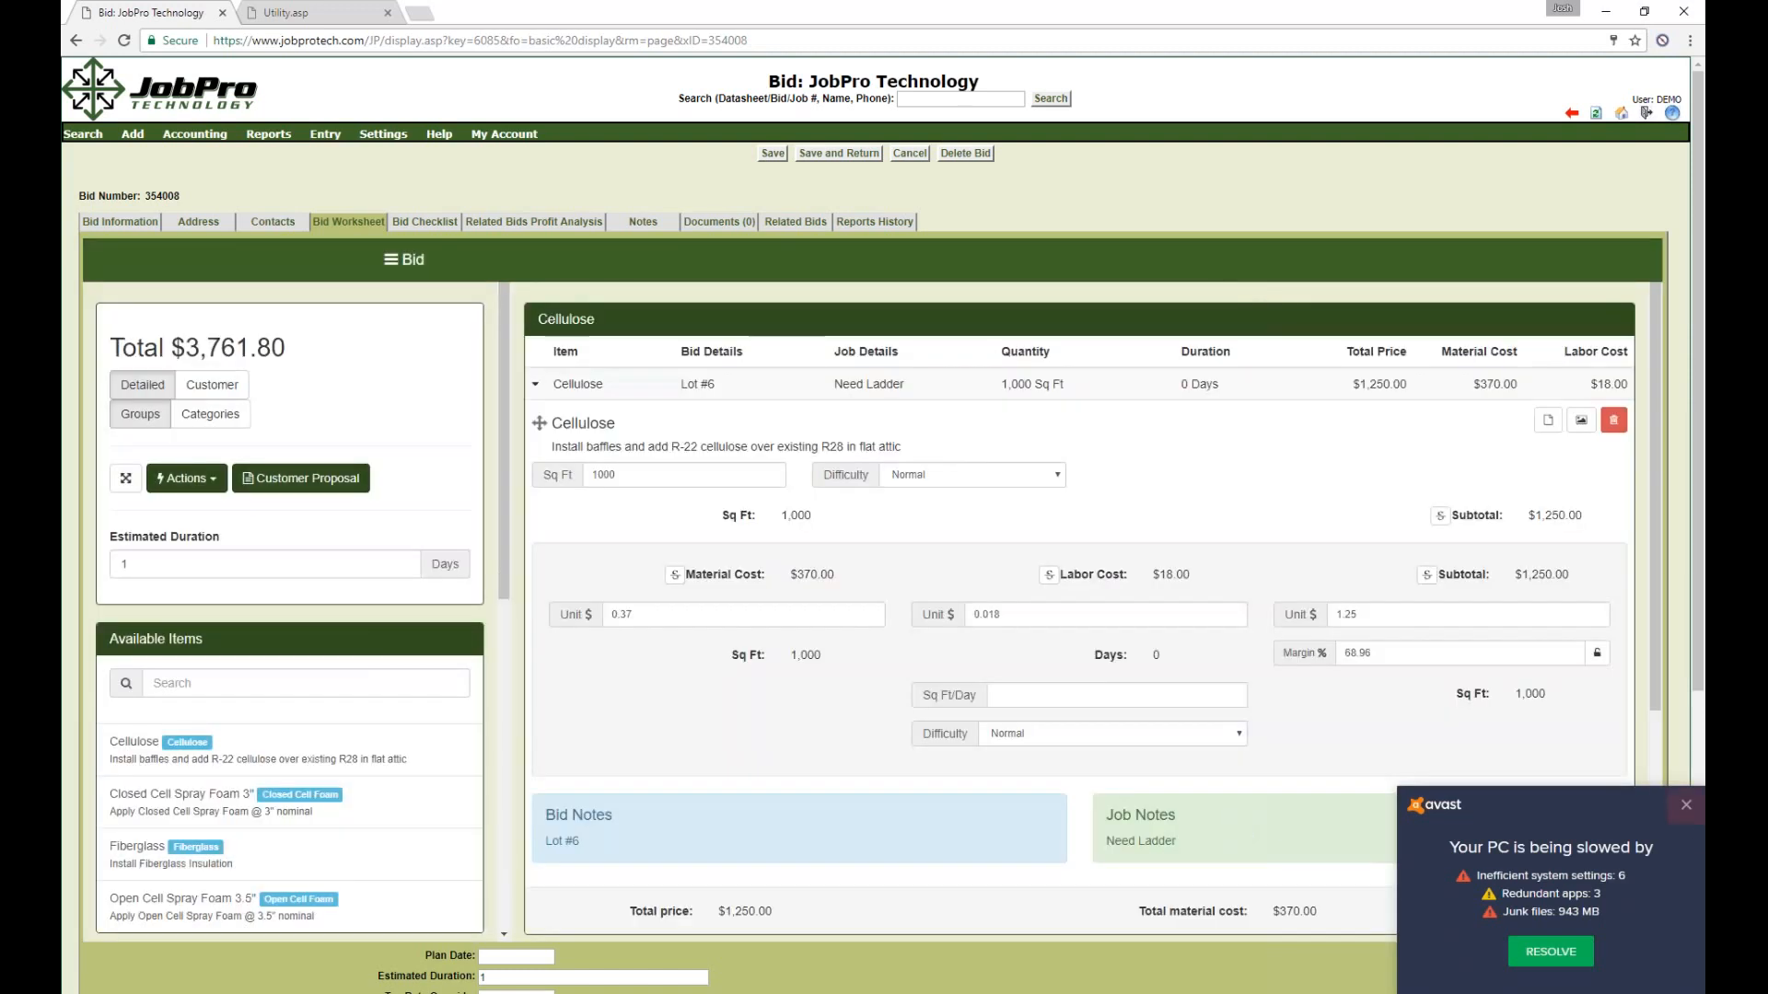
left_click(1685, 805)
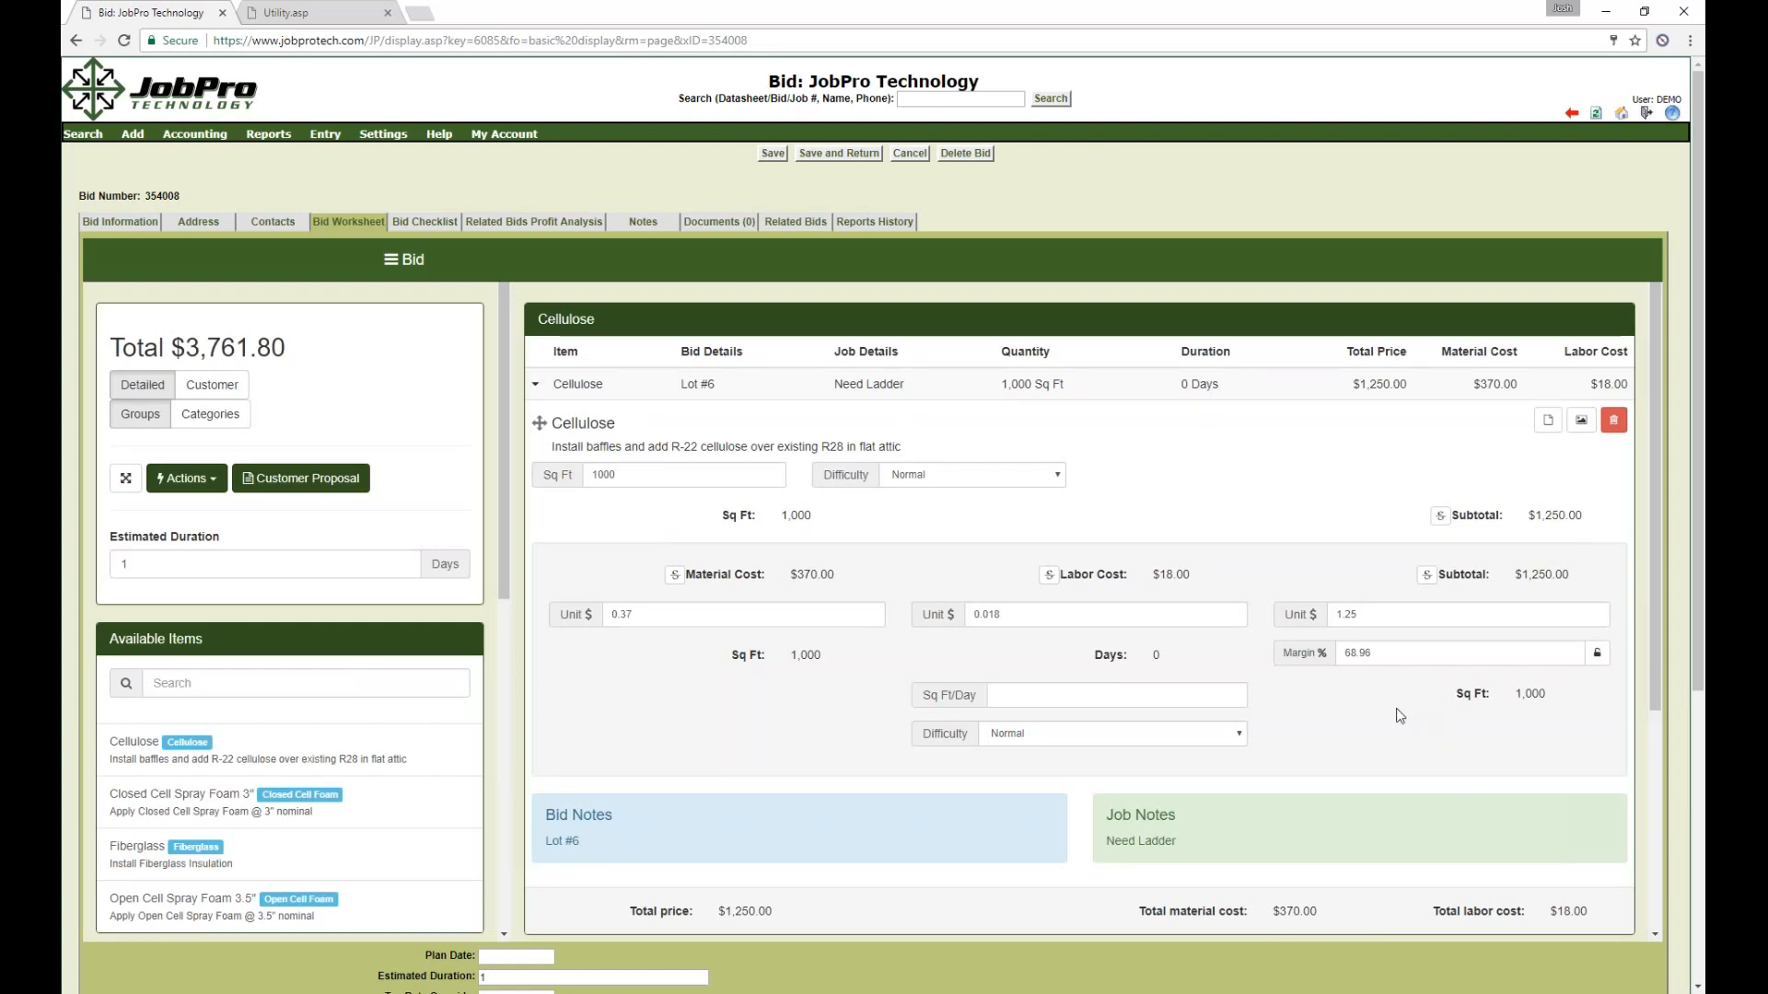
- Move the Cellulose item below Closed Cell Spray Foam 3" so it is last in the Base Bid
left_click(580, 385)
left_click(582, 391)
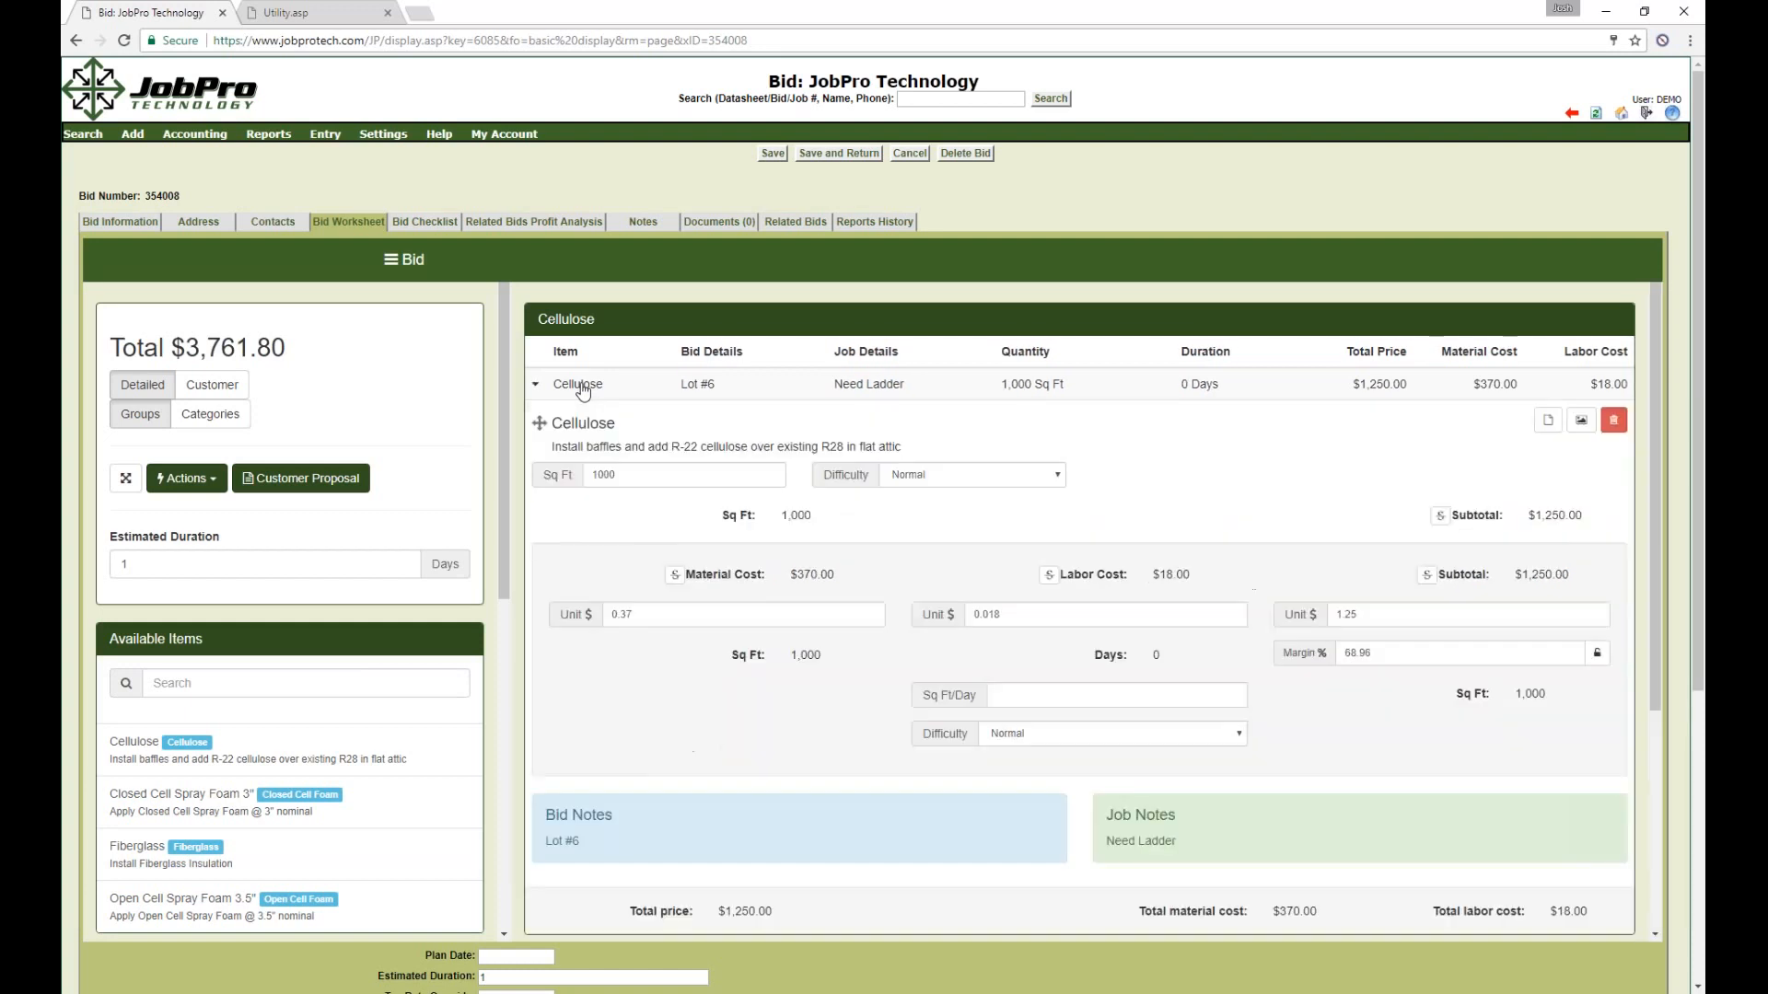
left_click(539, 423)
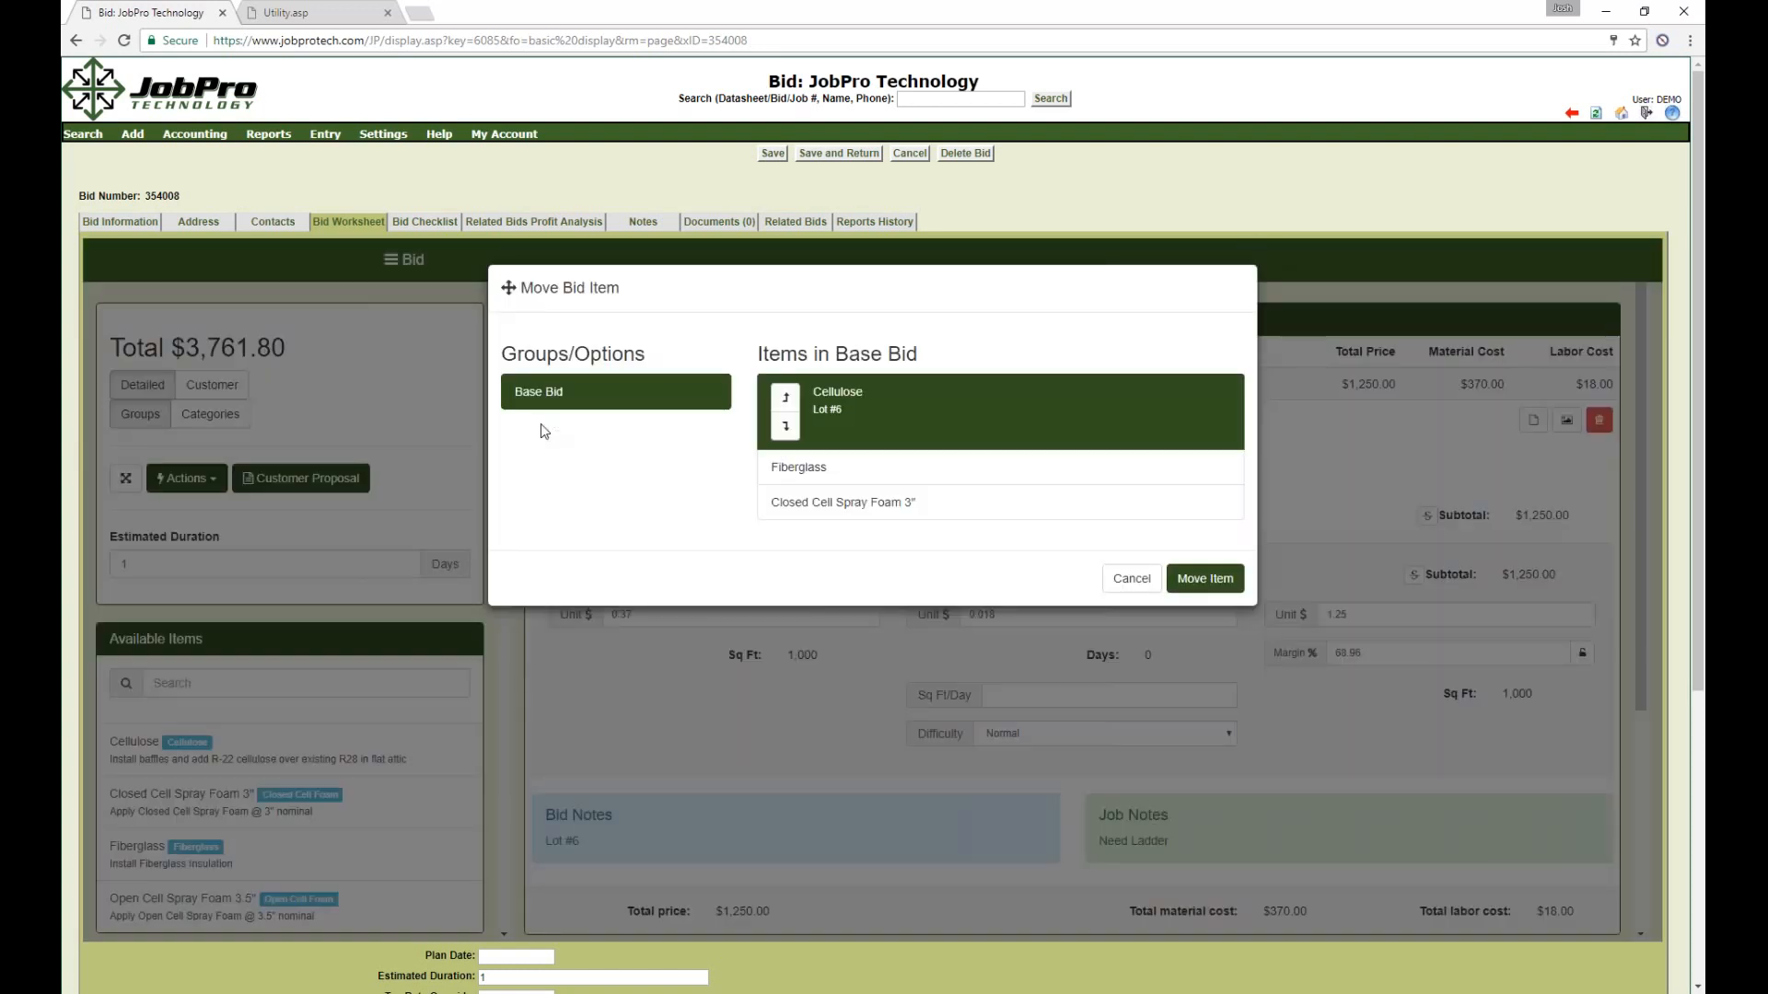
left_click(786, 426)
left_click(788, 460)
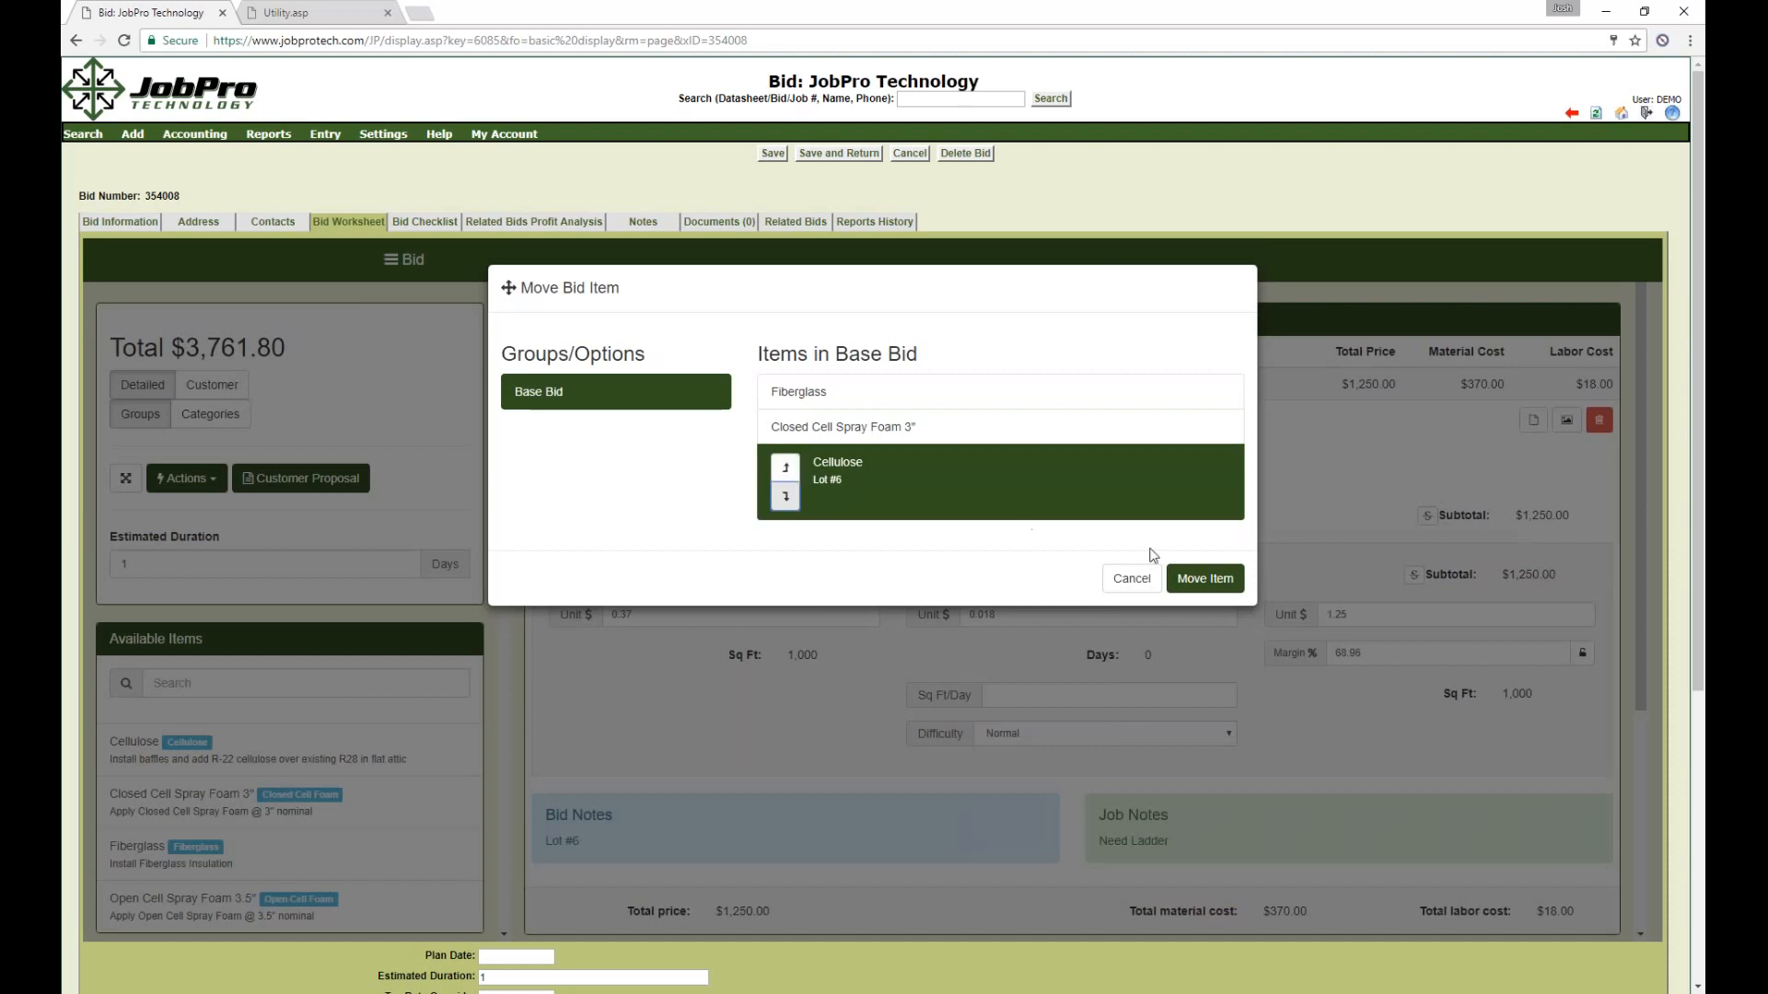
left_click(1206, 579)
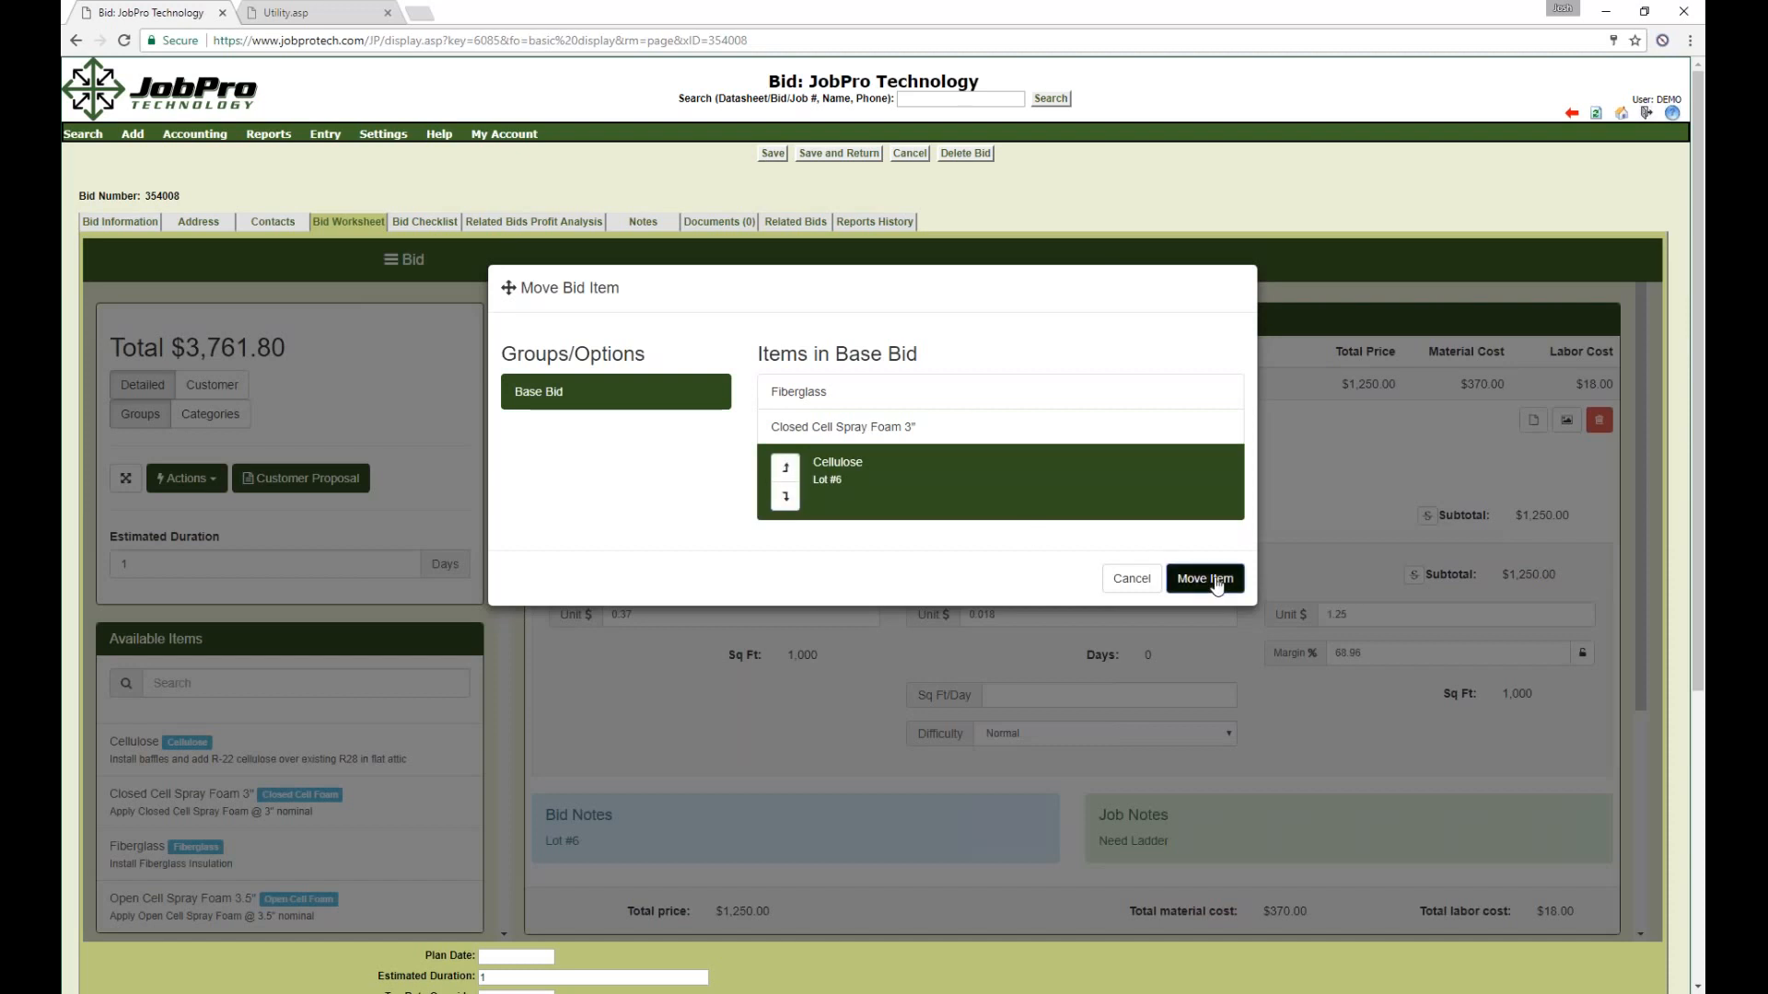
scroll(1172, 589, "down", 4)
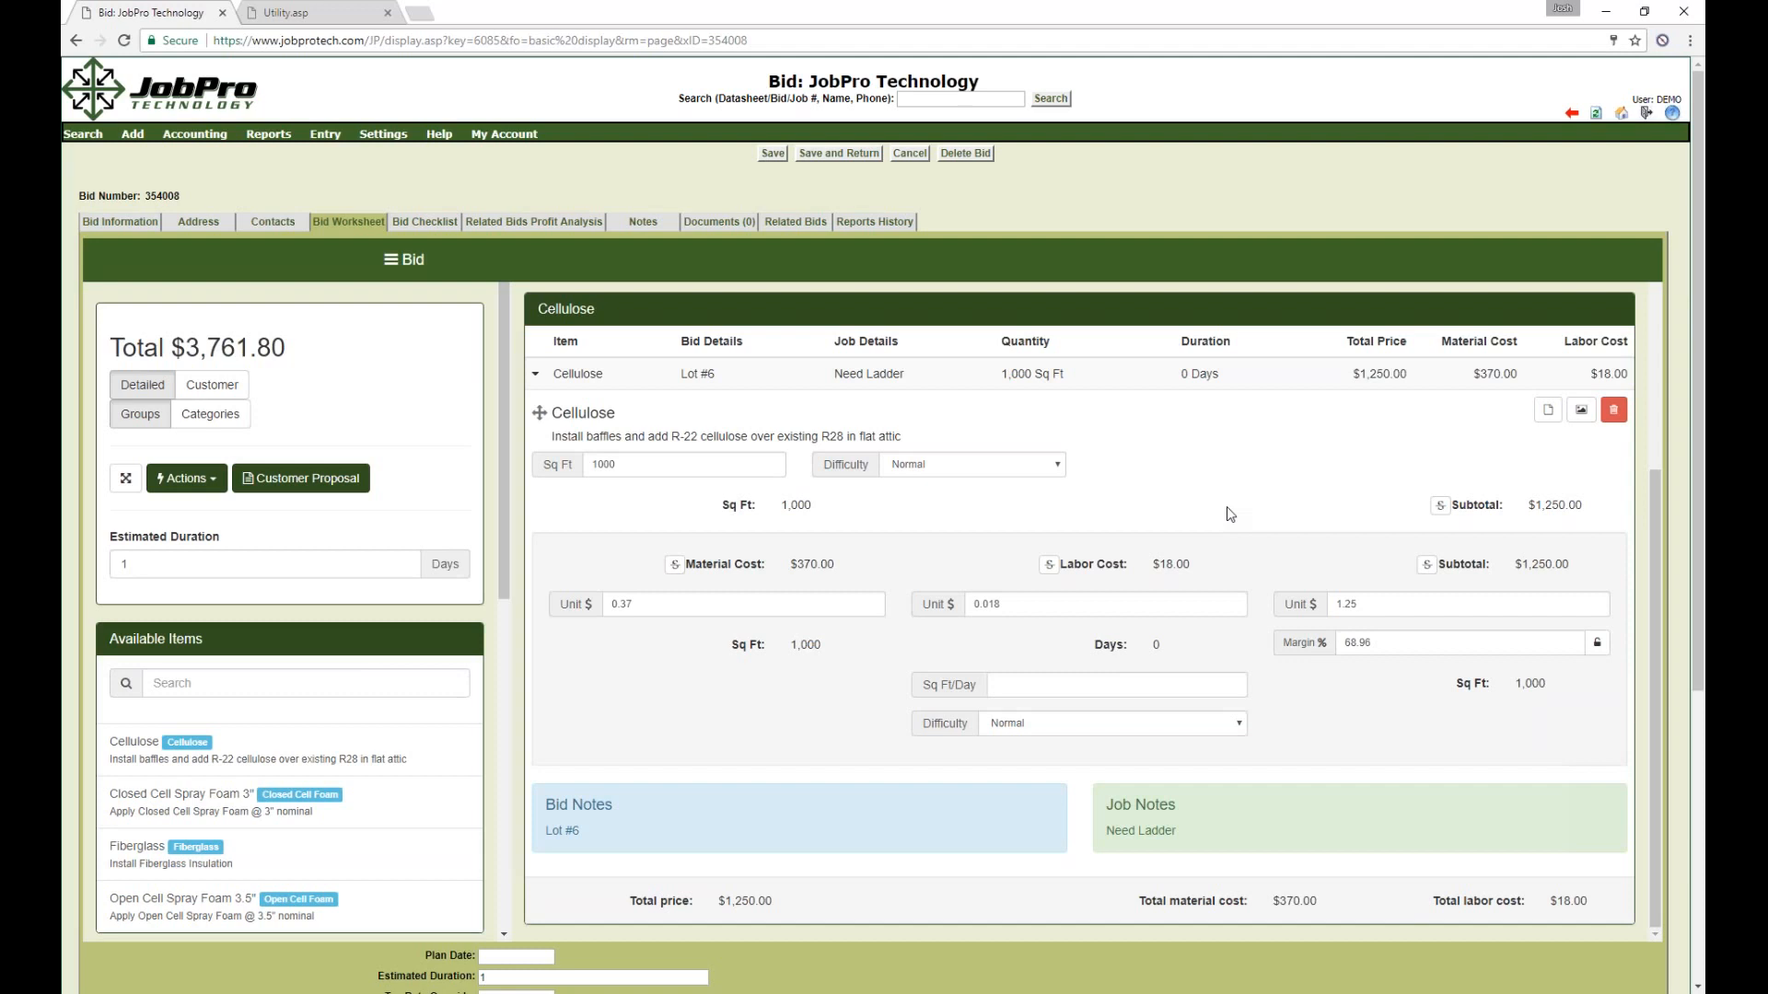
- Import Open Cell Spray Foam 3.5" from the Open Cell Foam category's ABC Builder template into the Base Bid
left_click(203, 484)
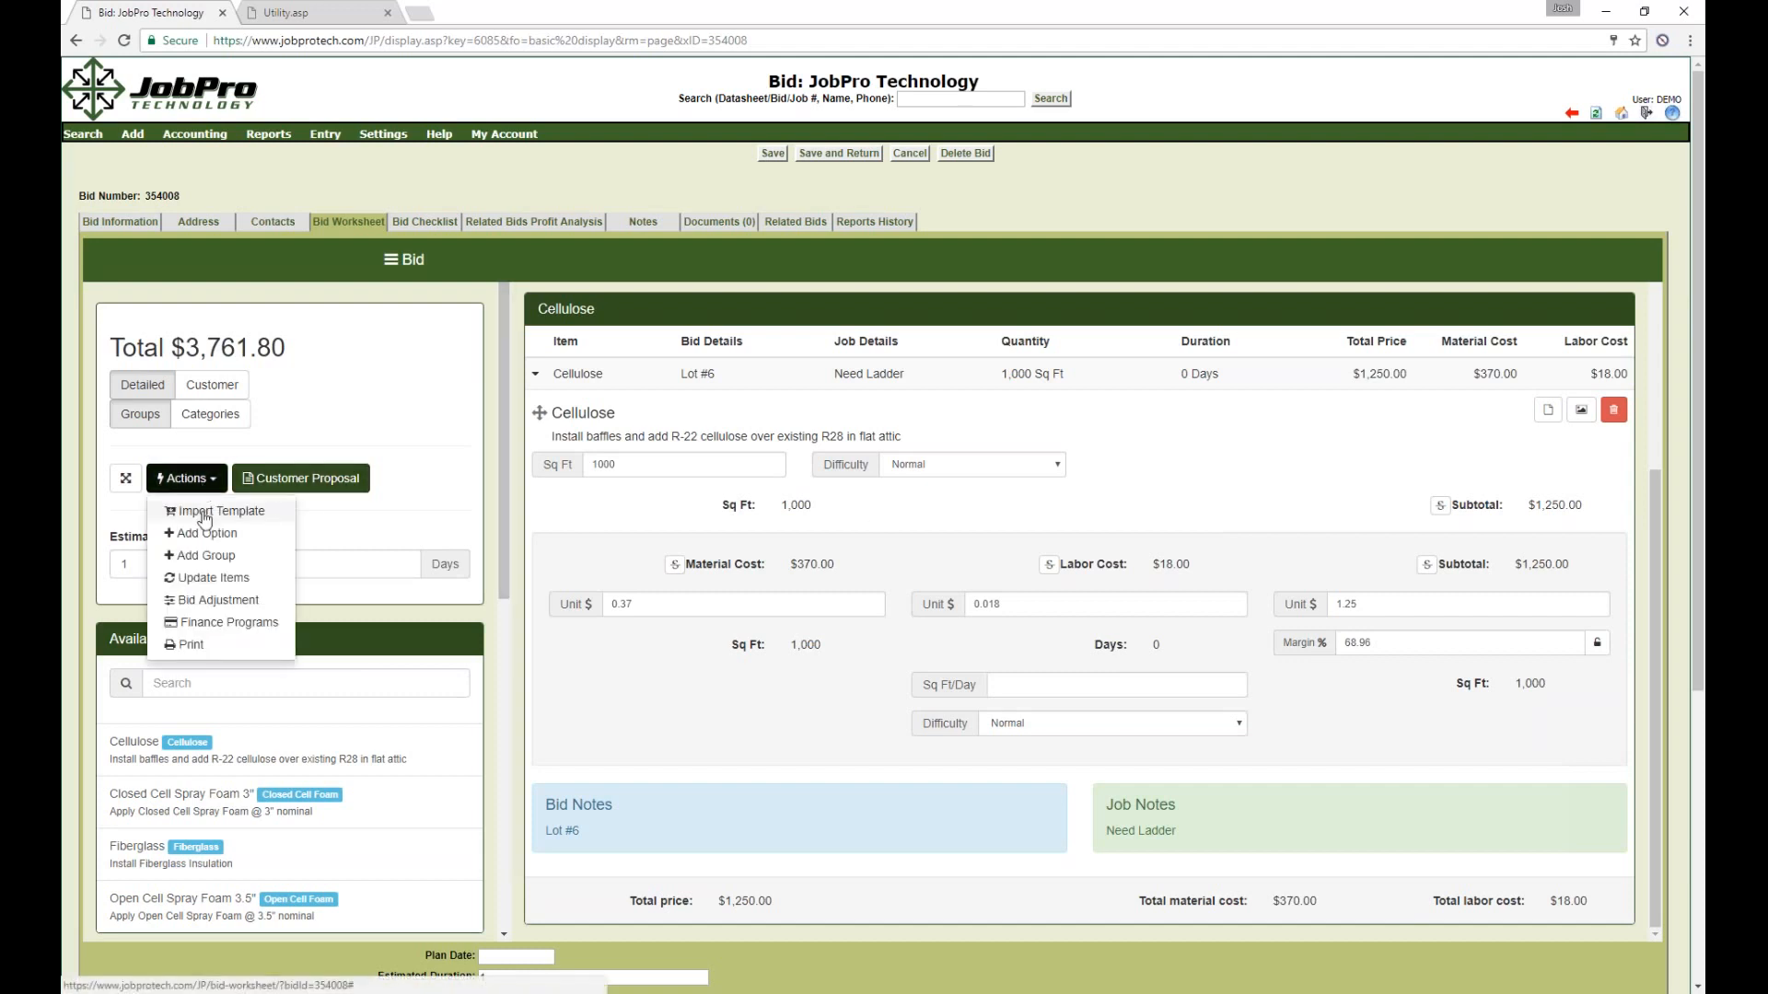
left_click(204, 516)
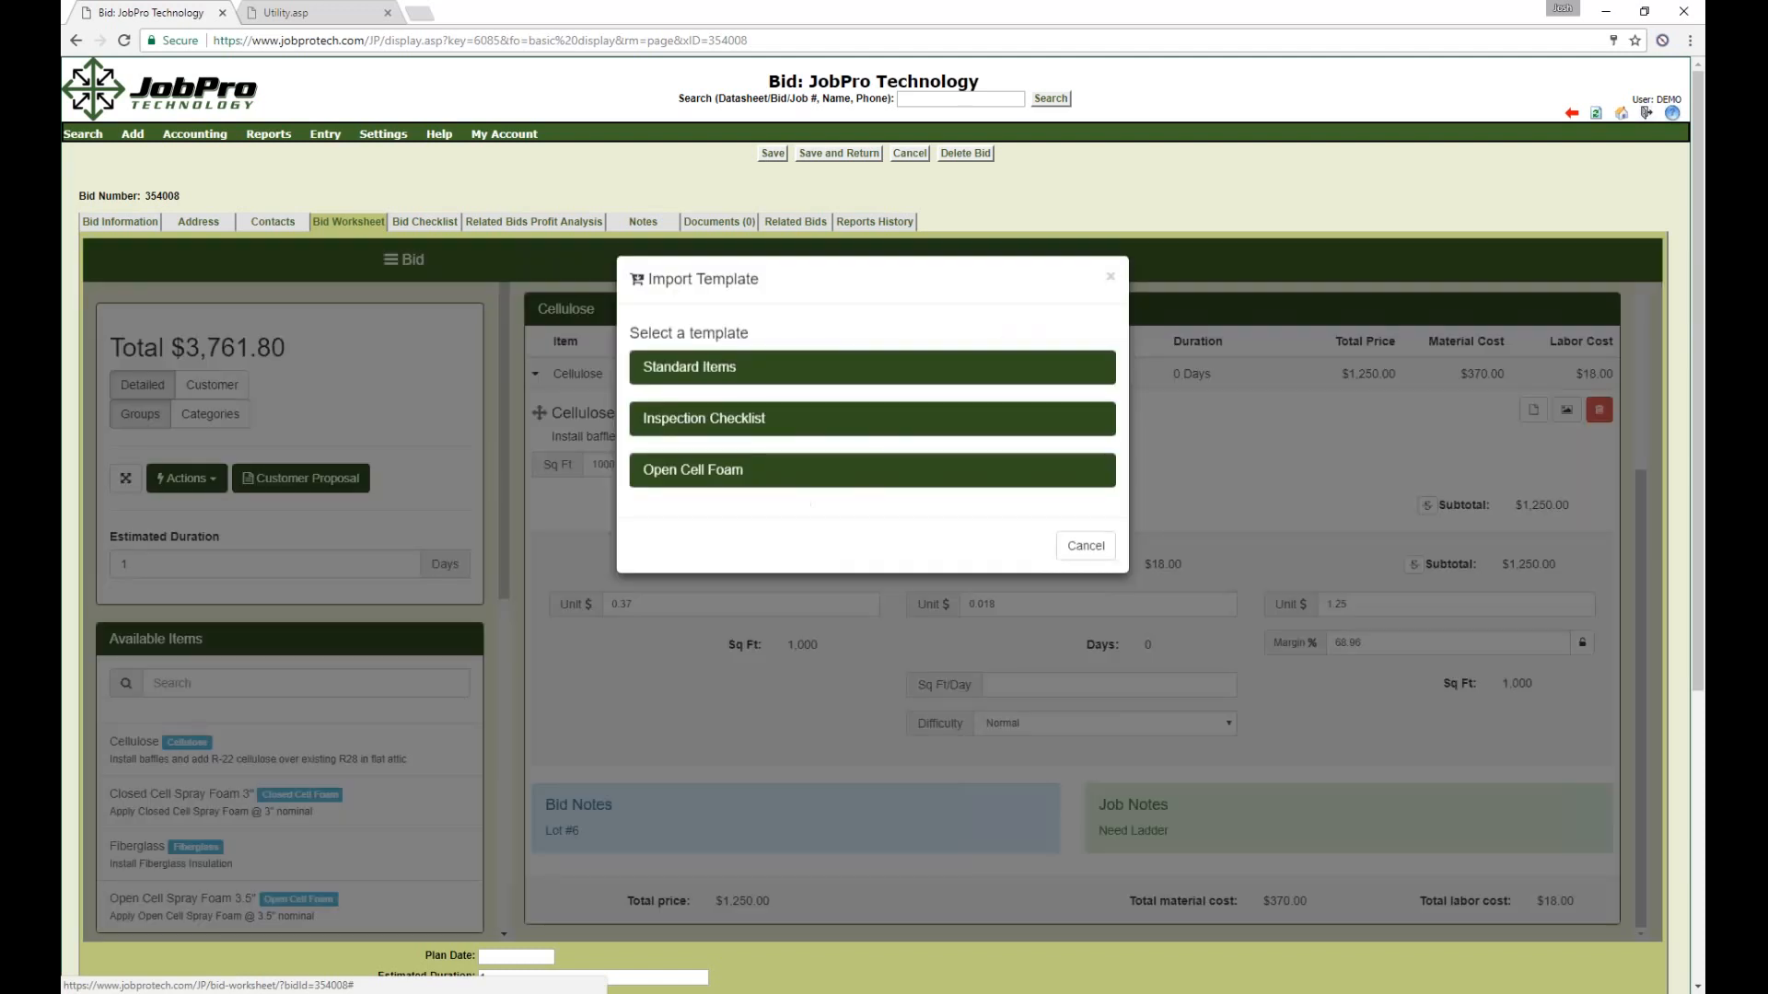
left_click(678, 483)
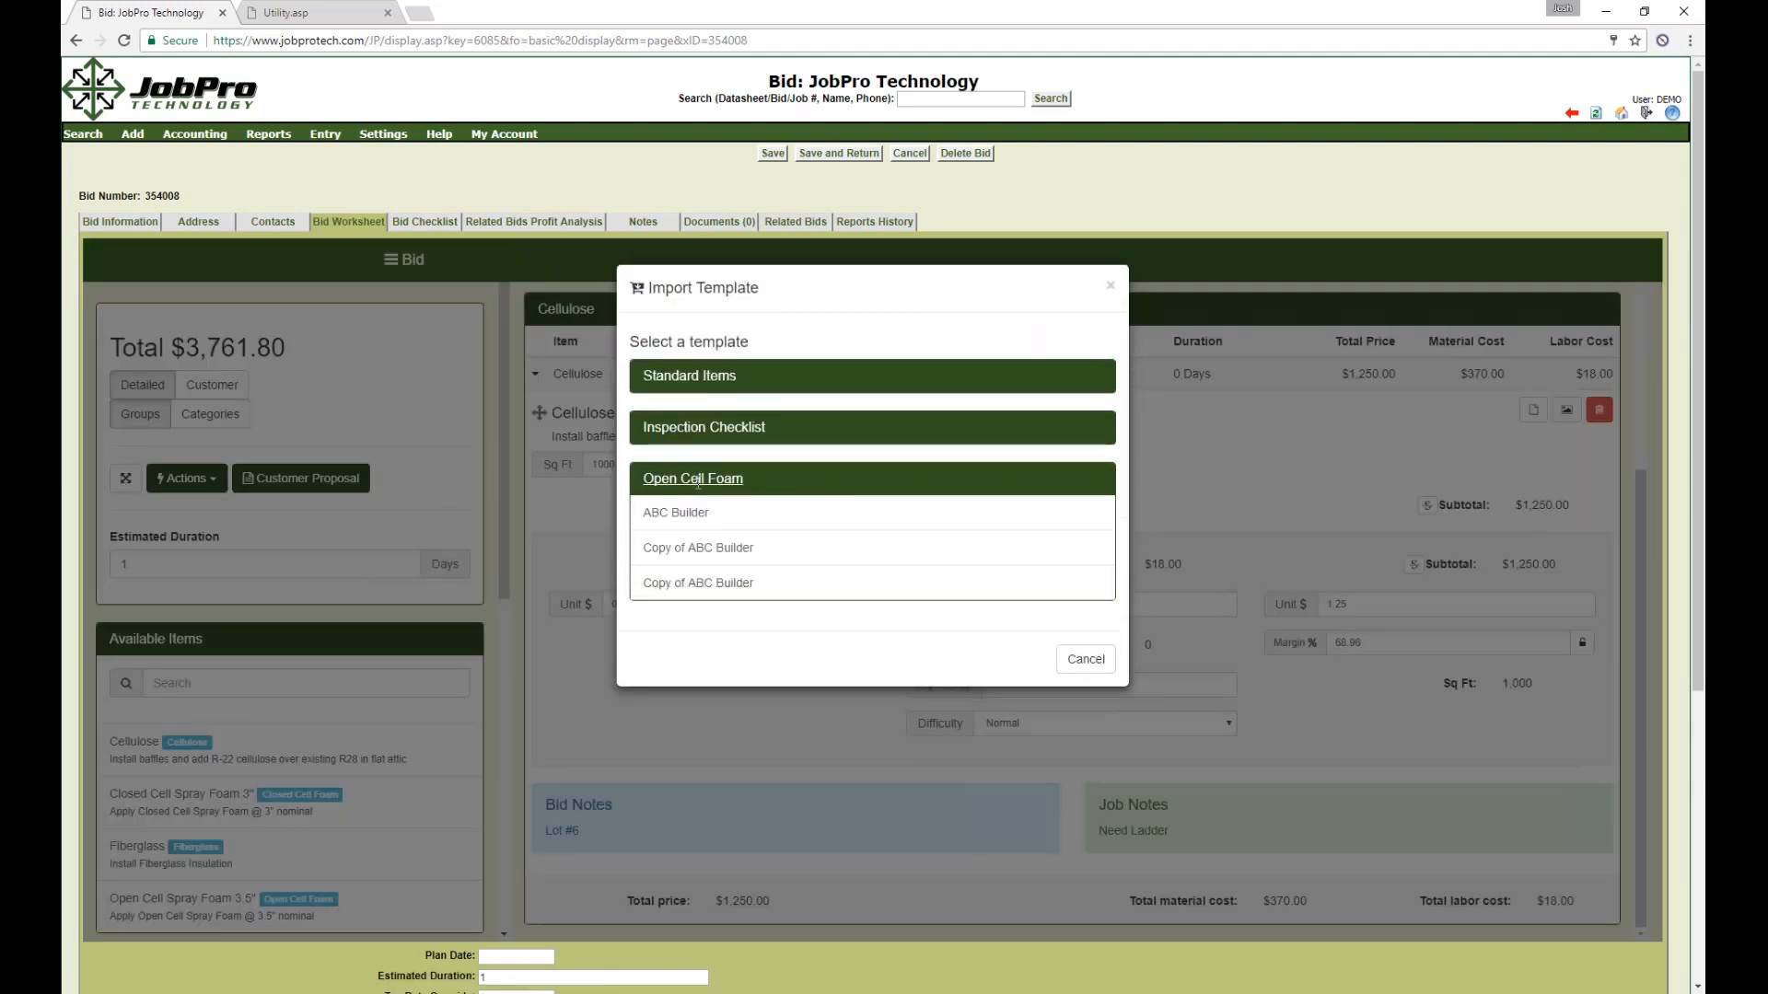
left_click(698, 519)
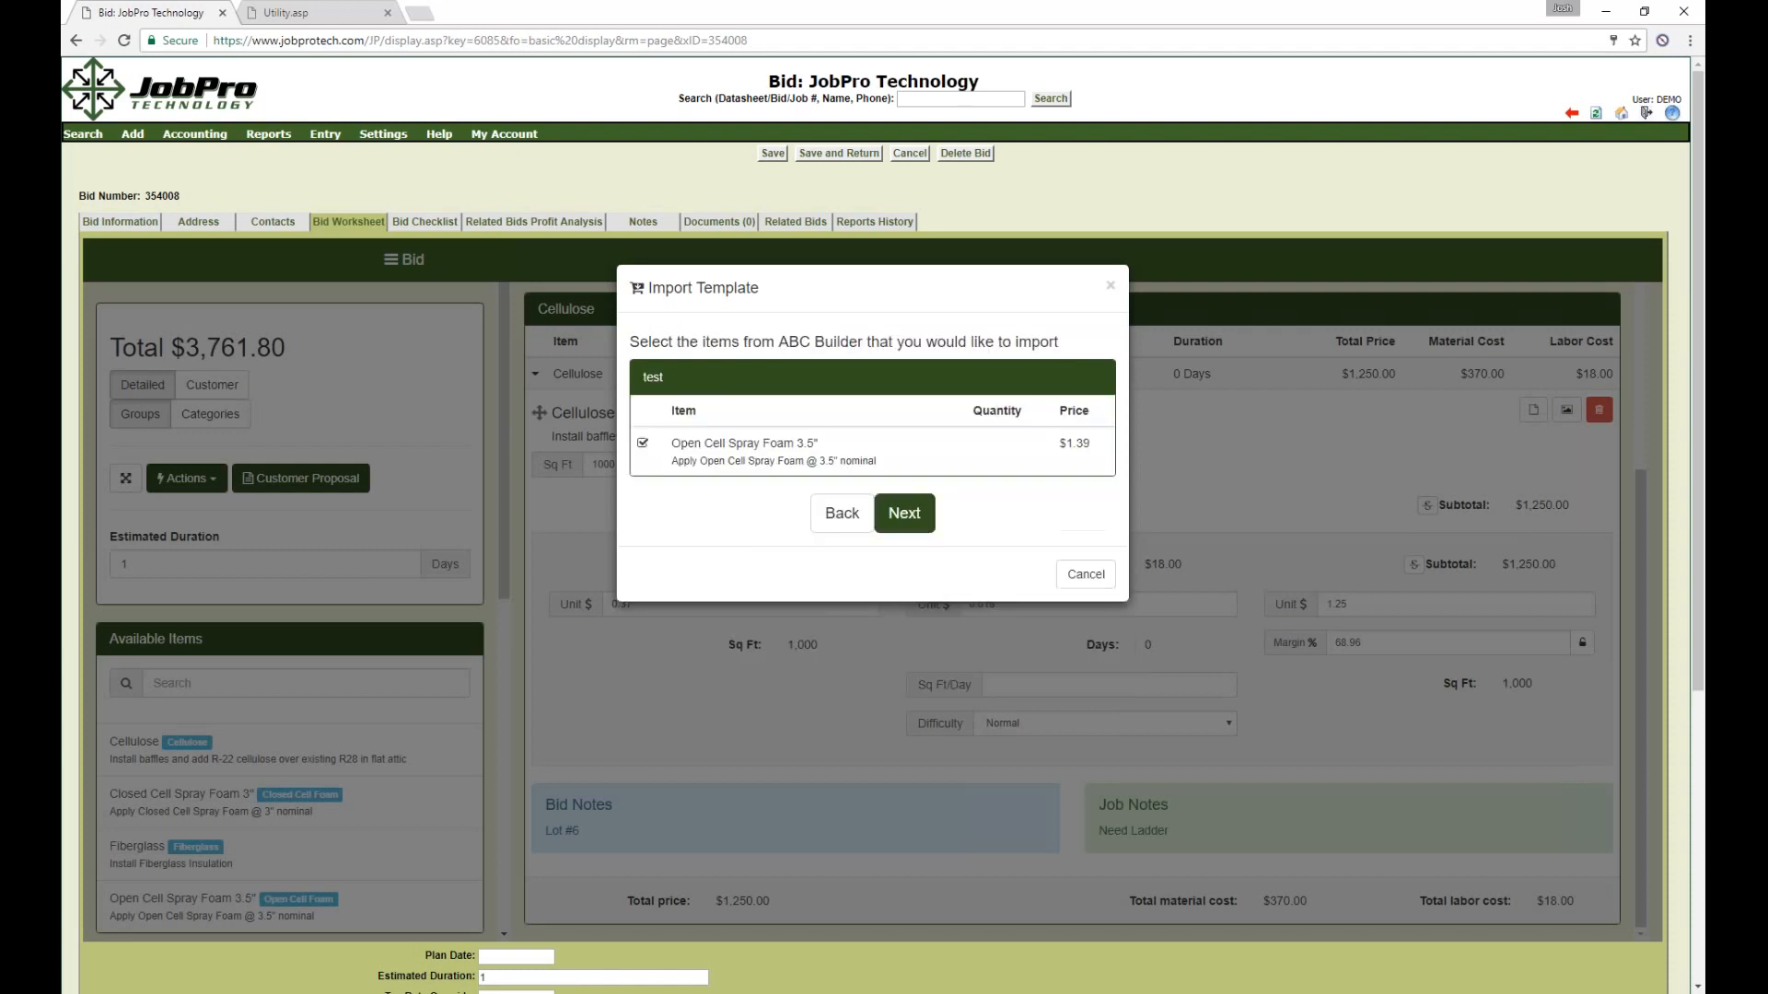
left_click(904, 514)
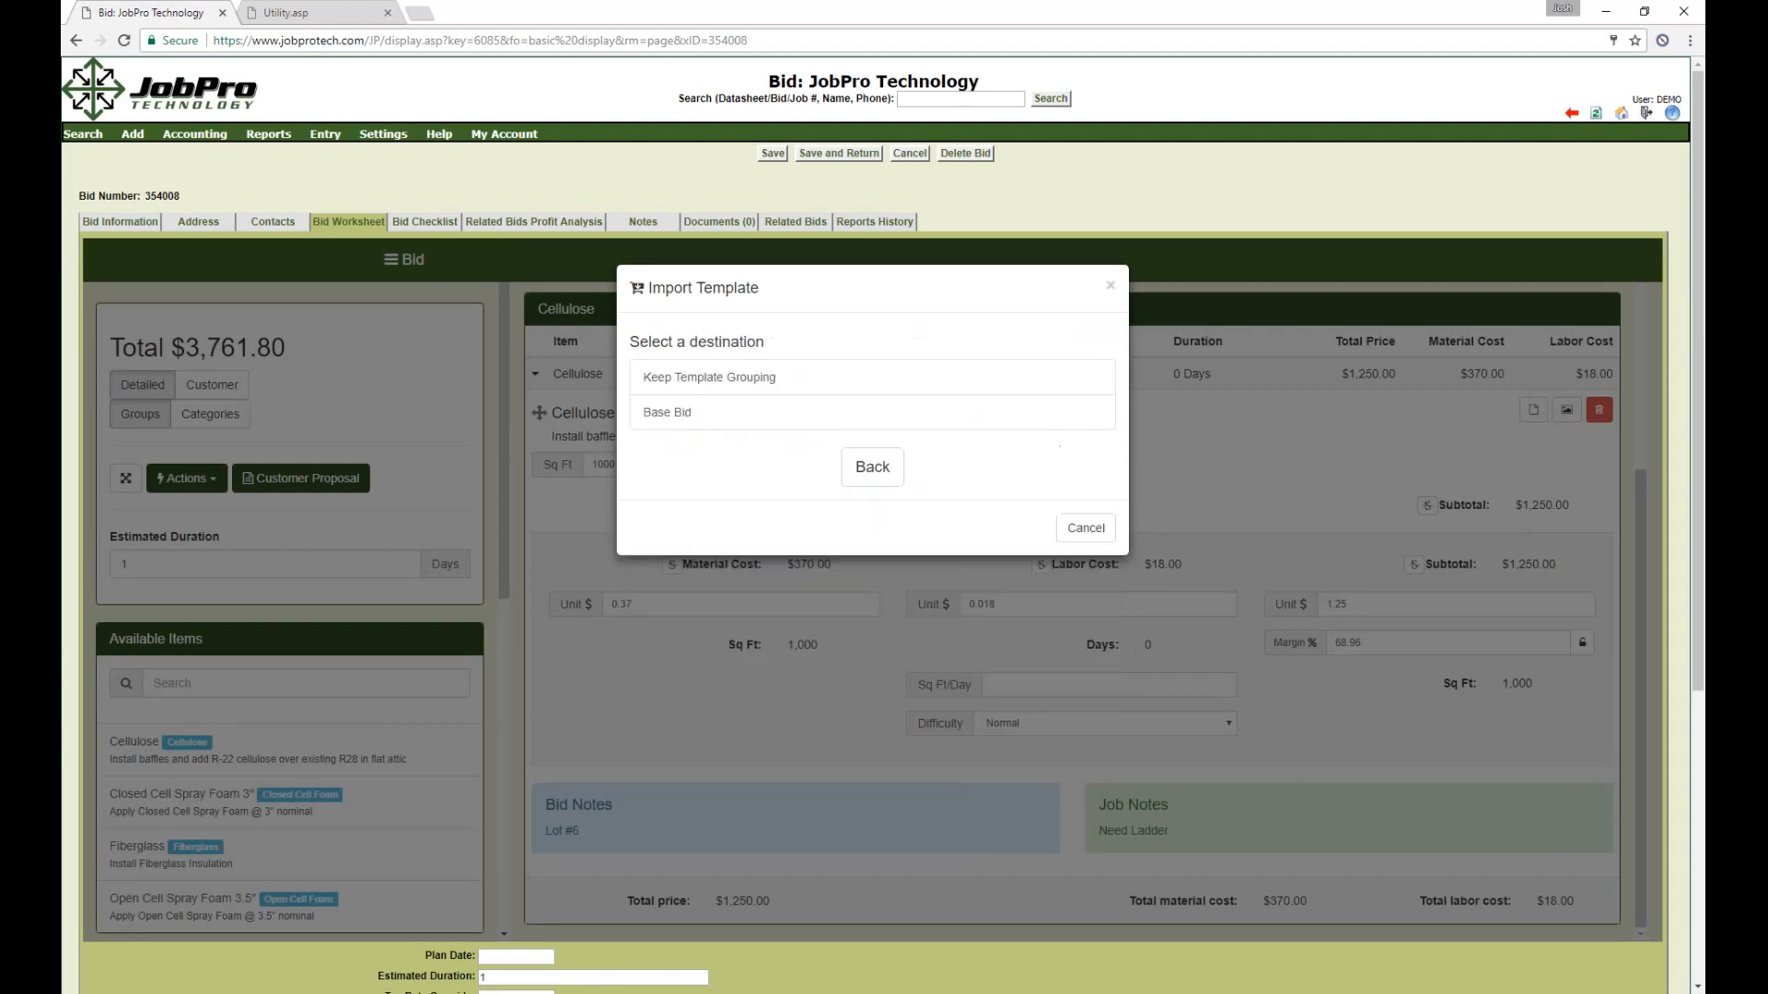
left_click(709, 426)
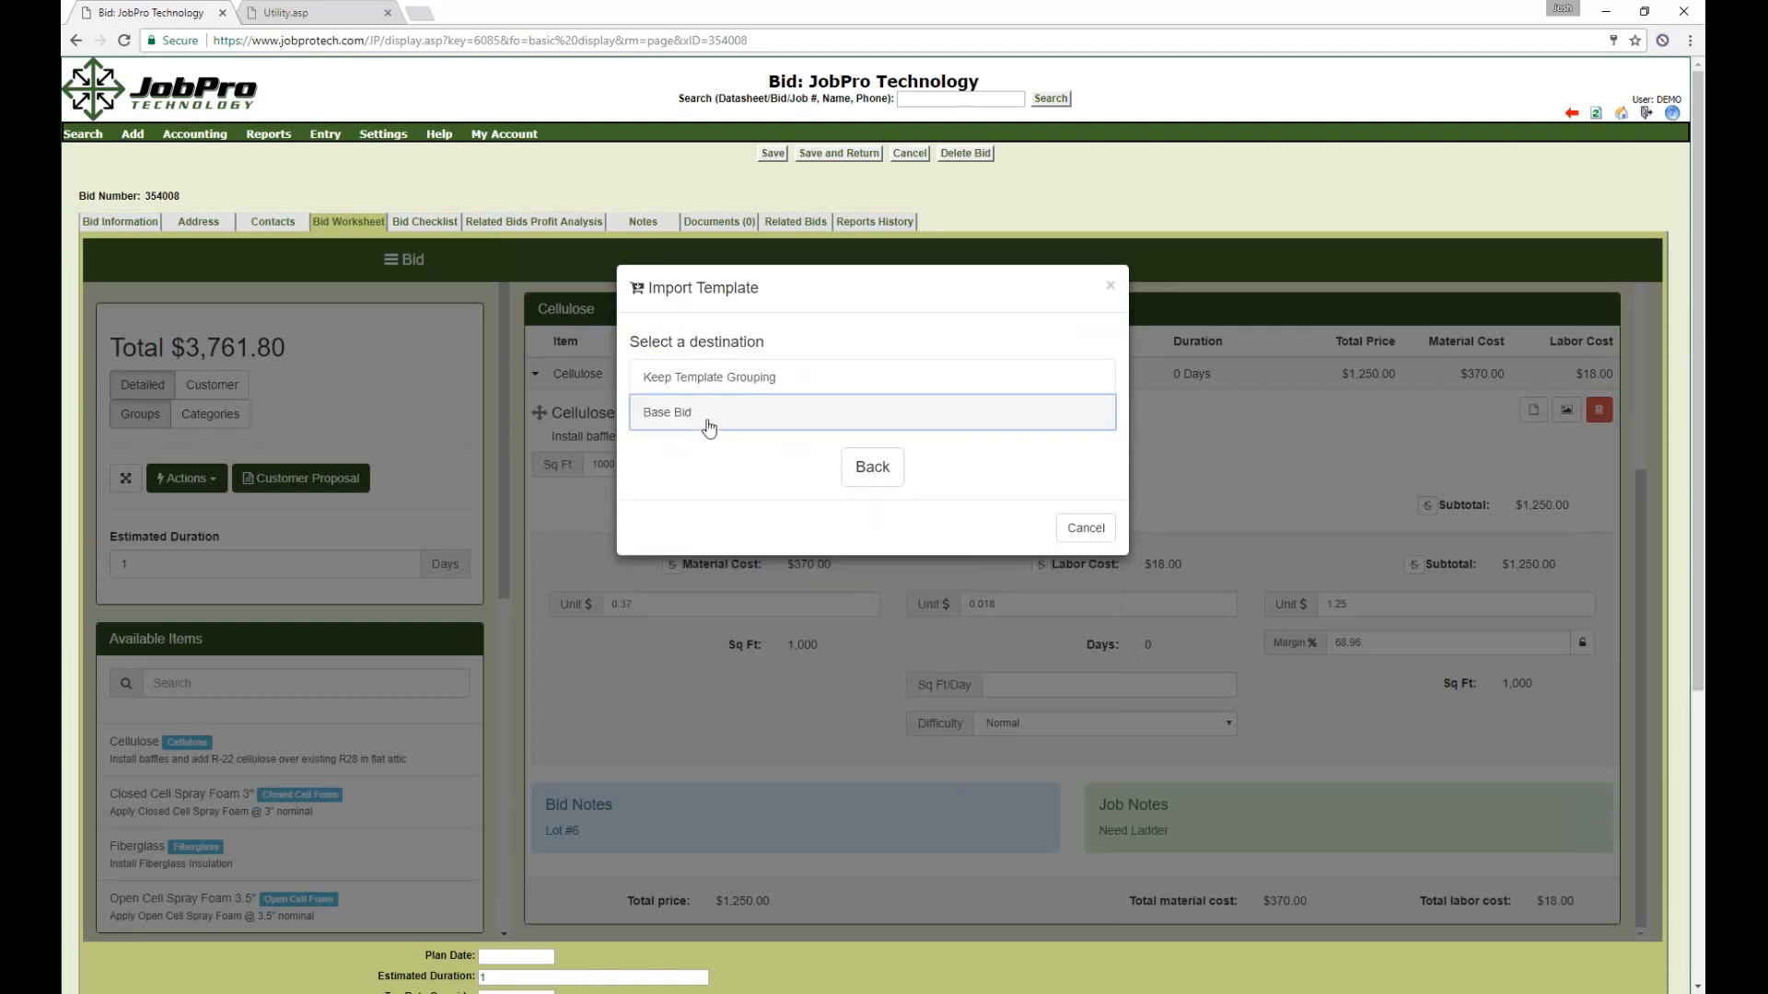
left_click(928, 441)
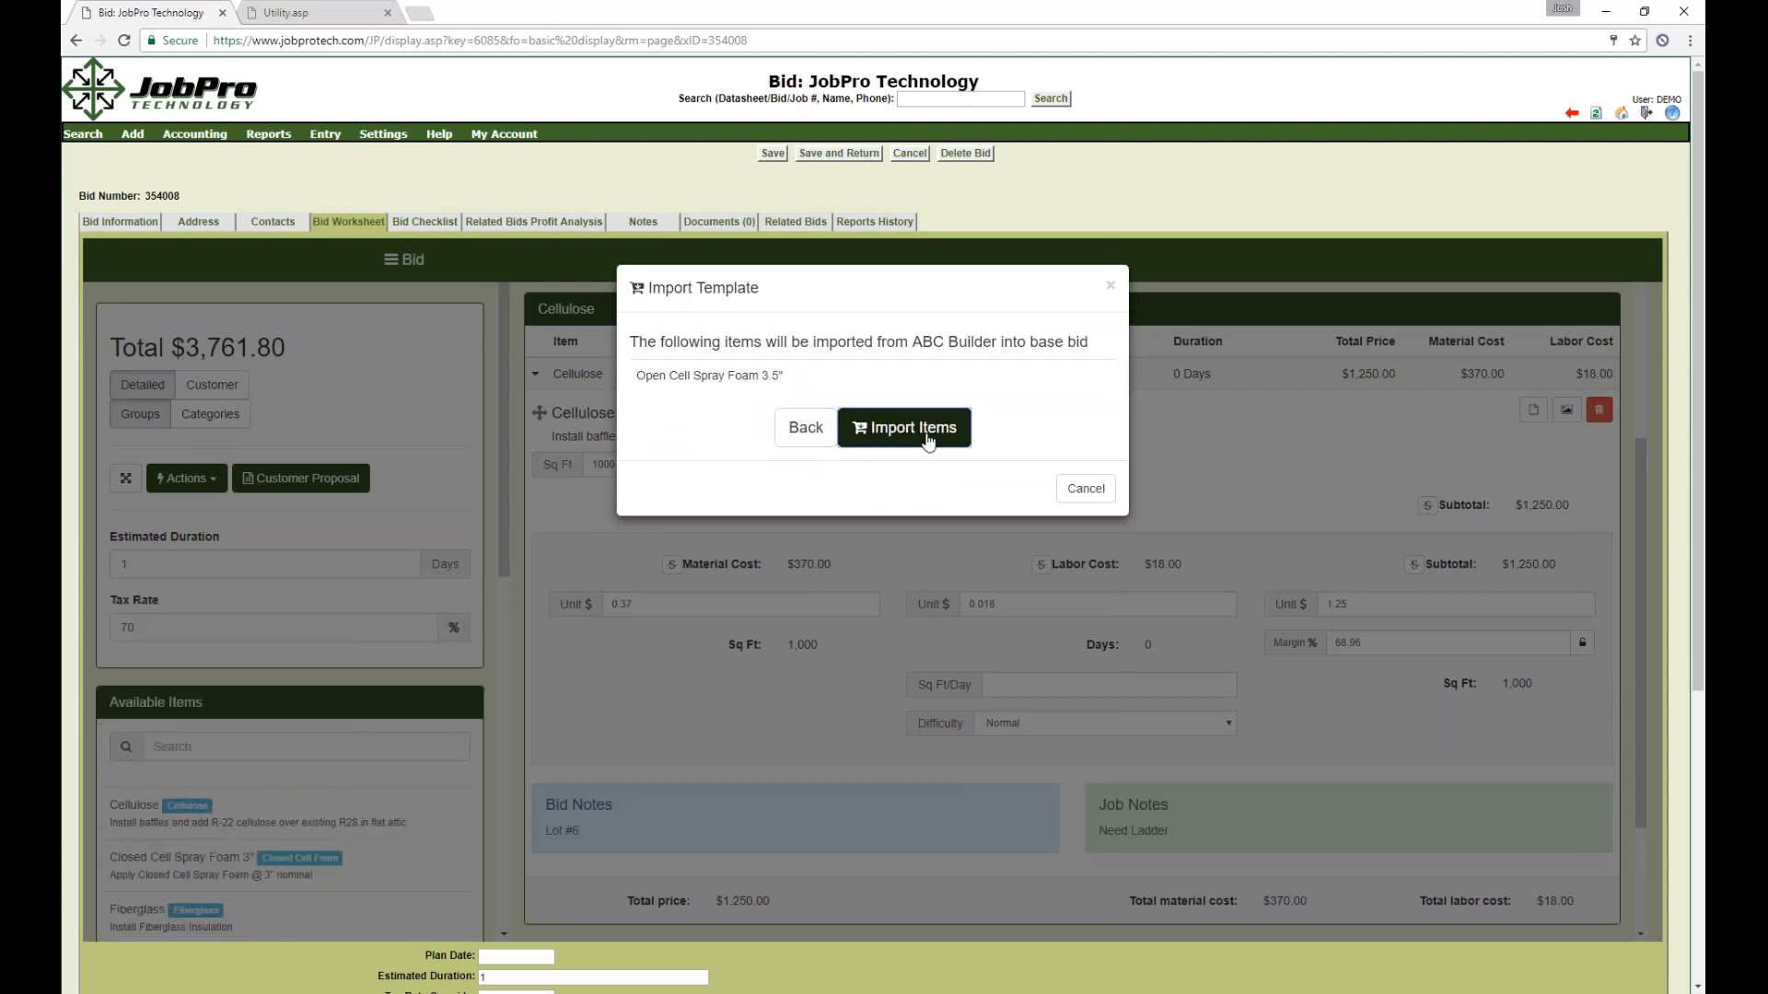
left_click(1088, 489)
scroll(1115, 546, "down", 2)
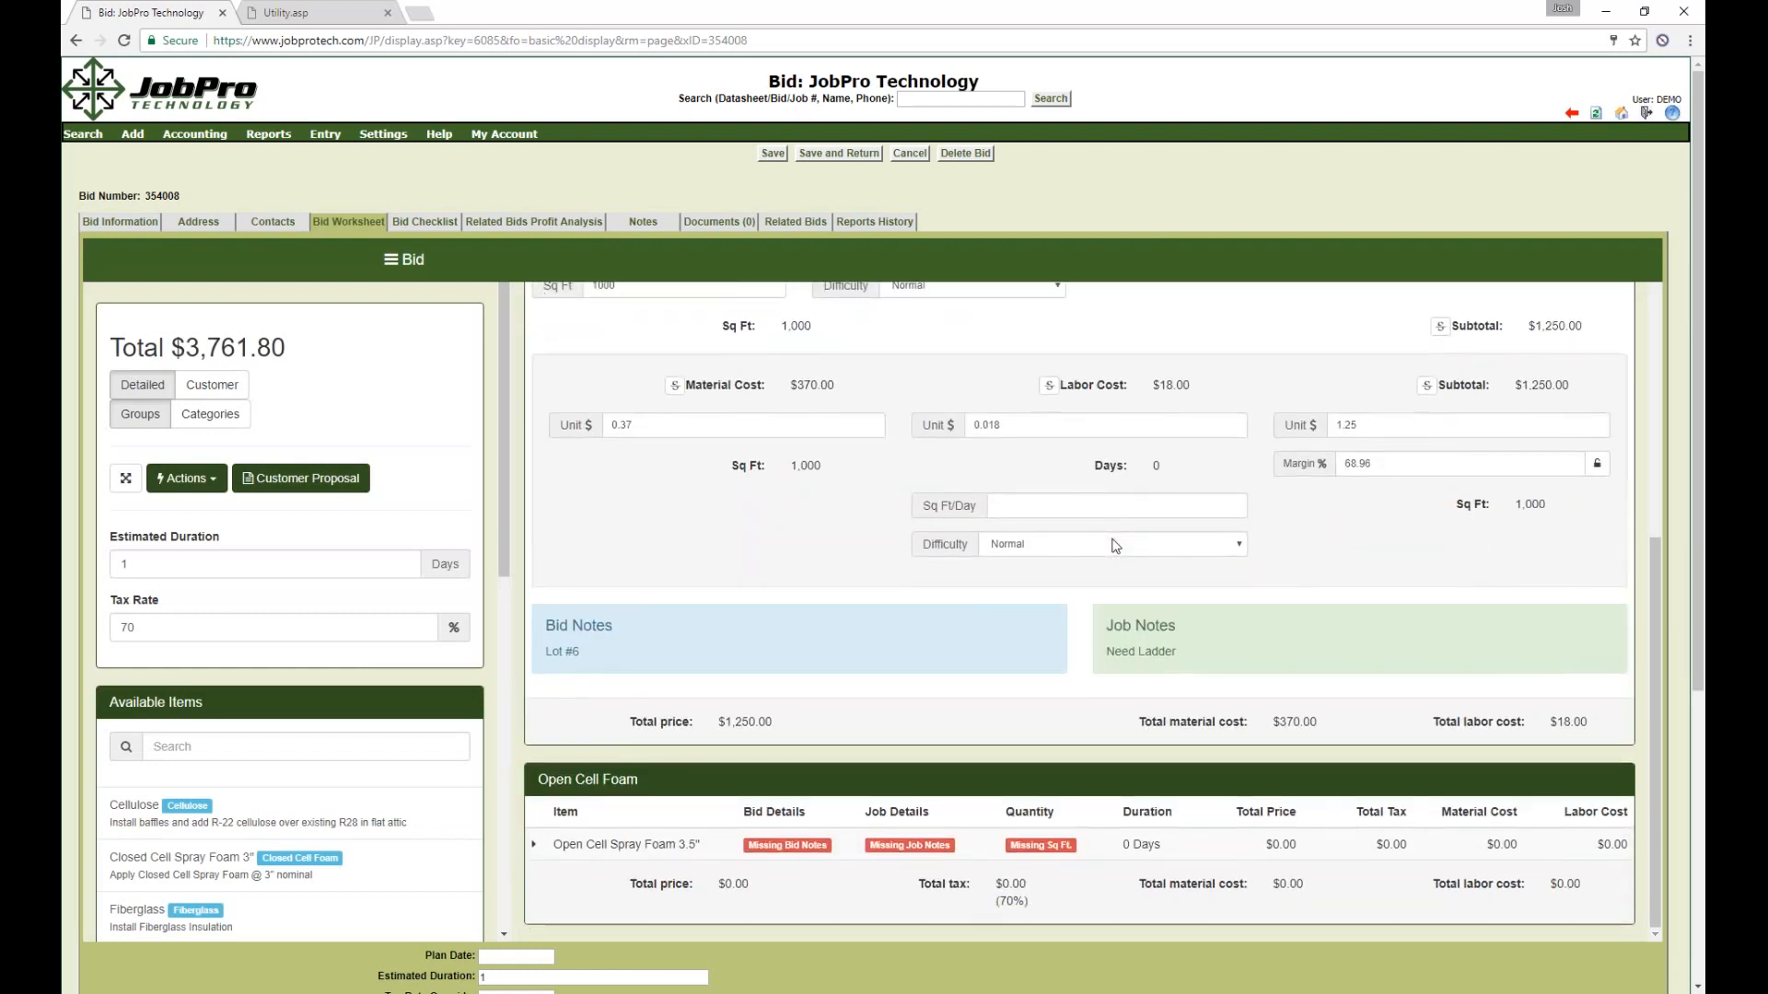
left_click_drag(534, 779, 684, 785)
left_click(847, 754)
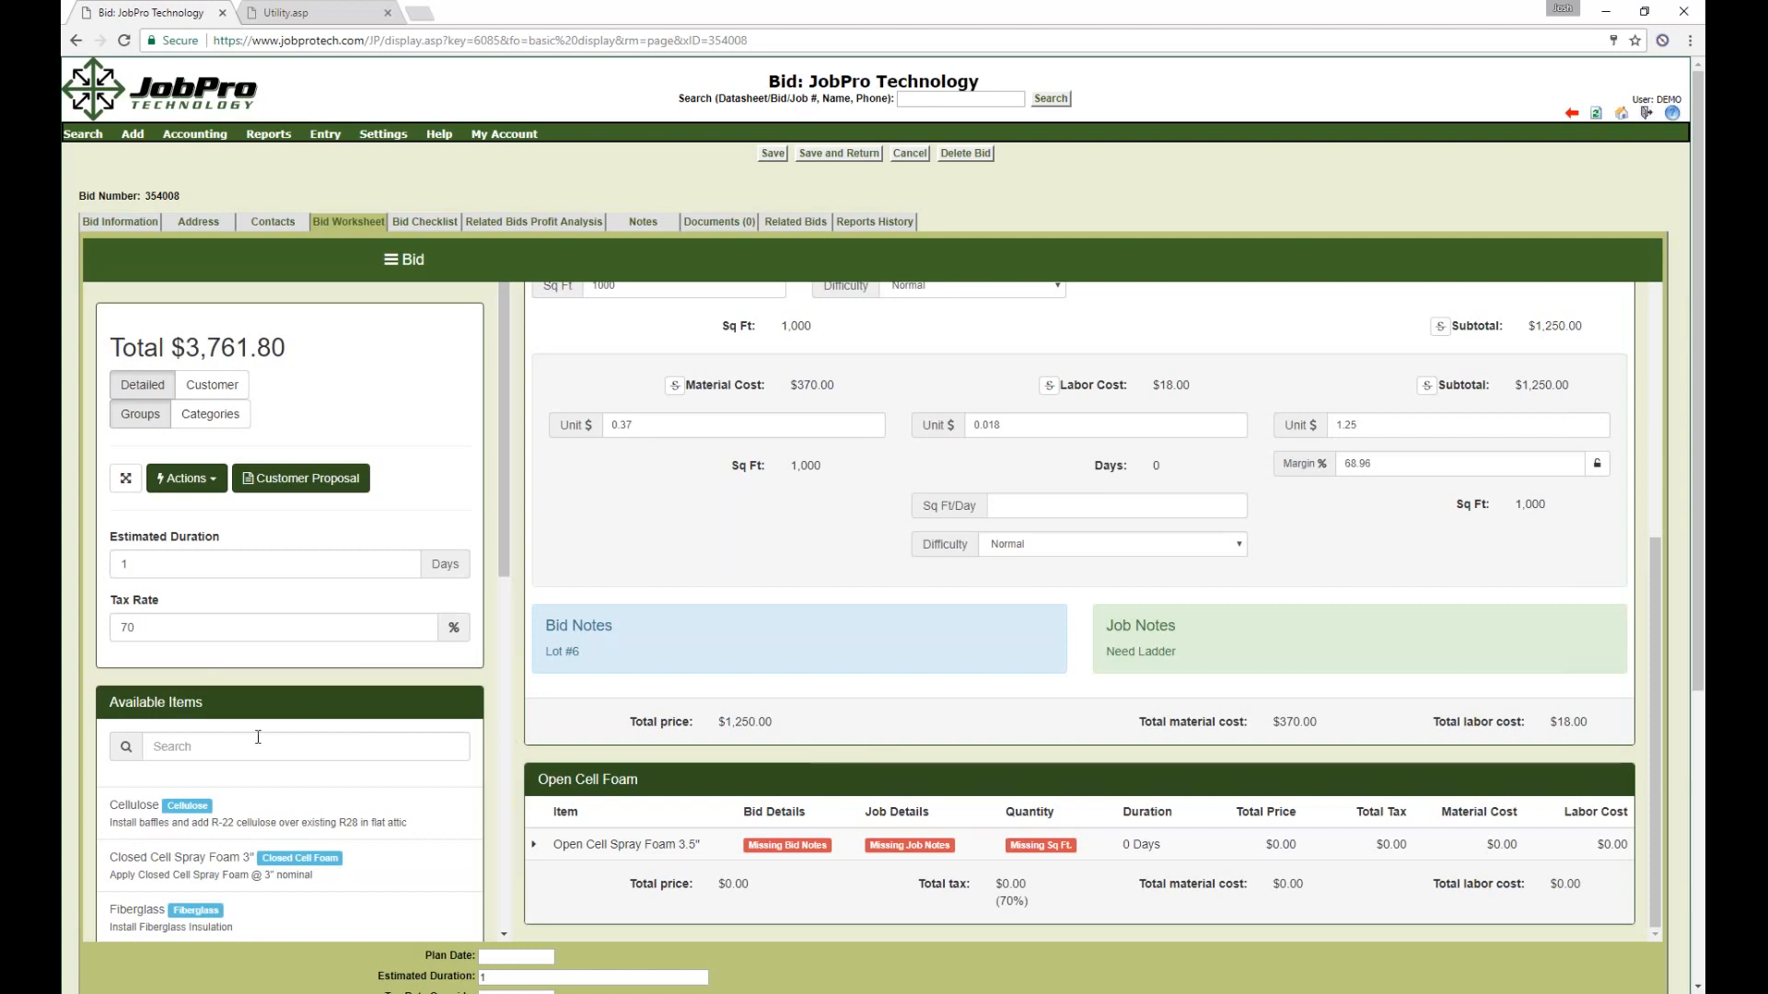
left_click(196, 812)
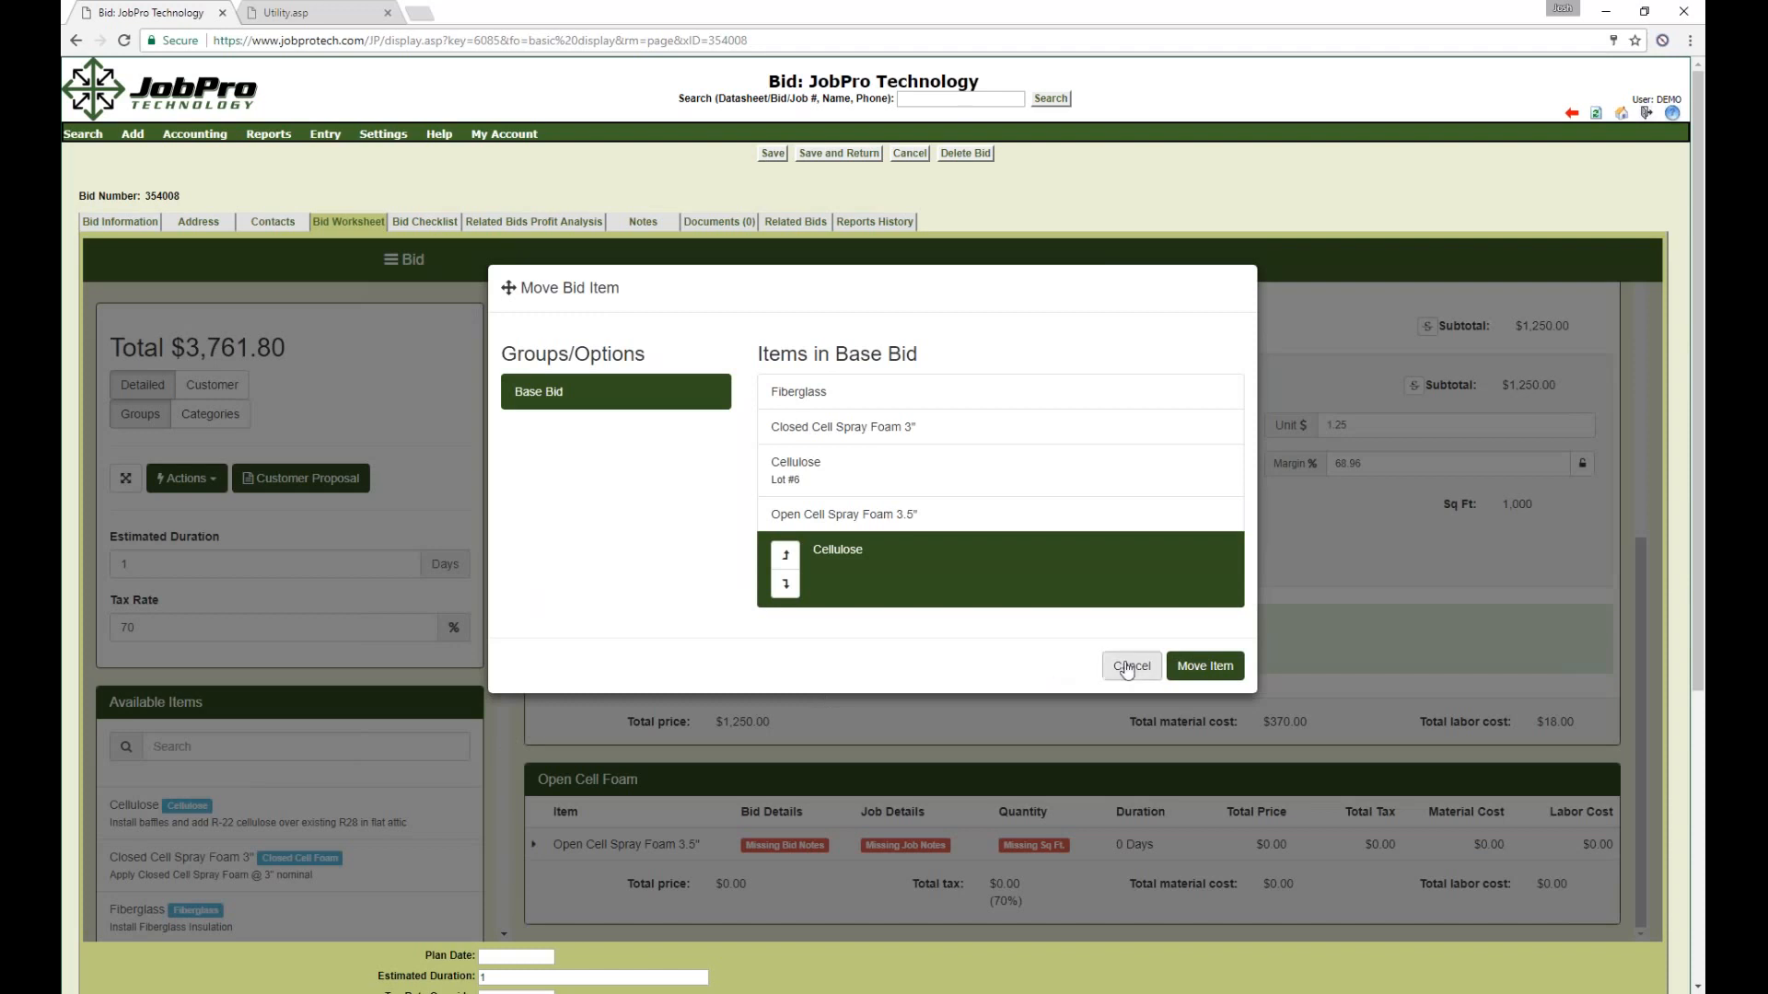
left_click(786, 554)
left_click(1132, 665)
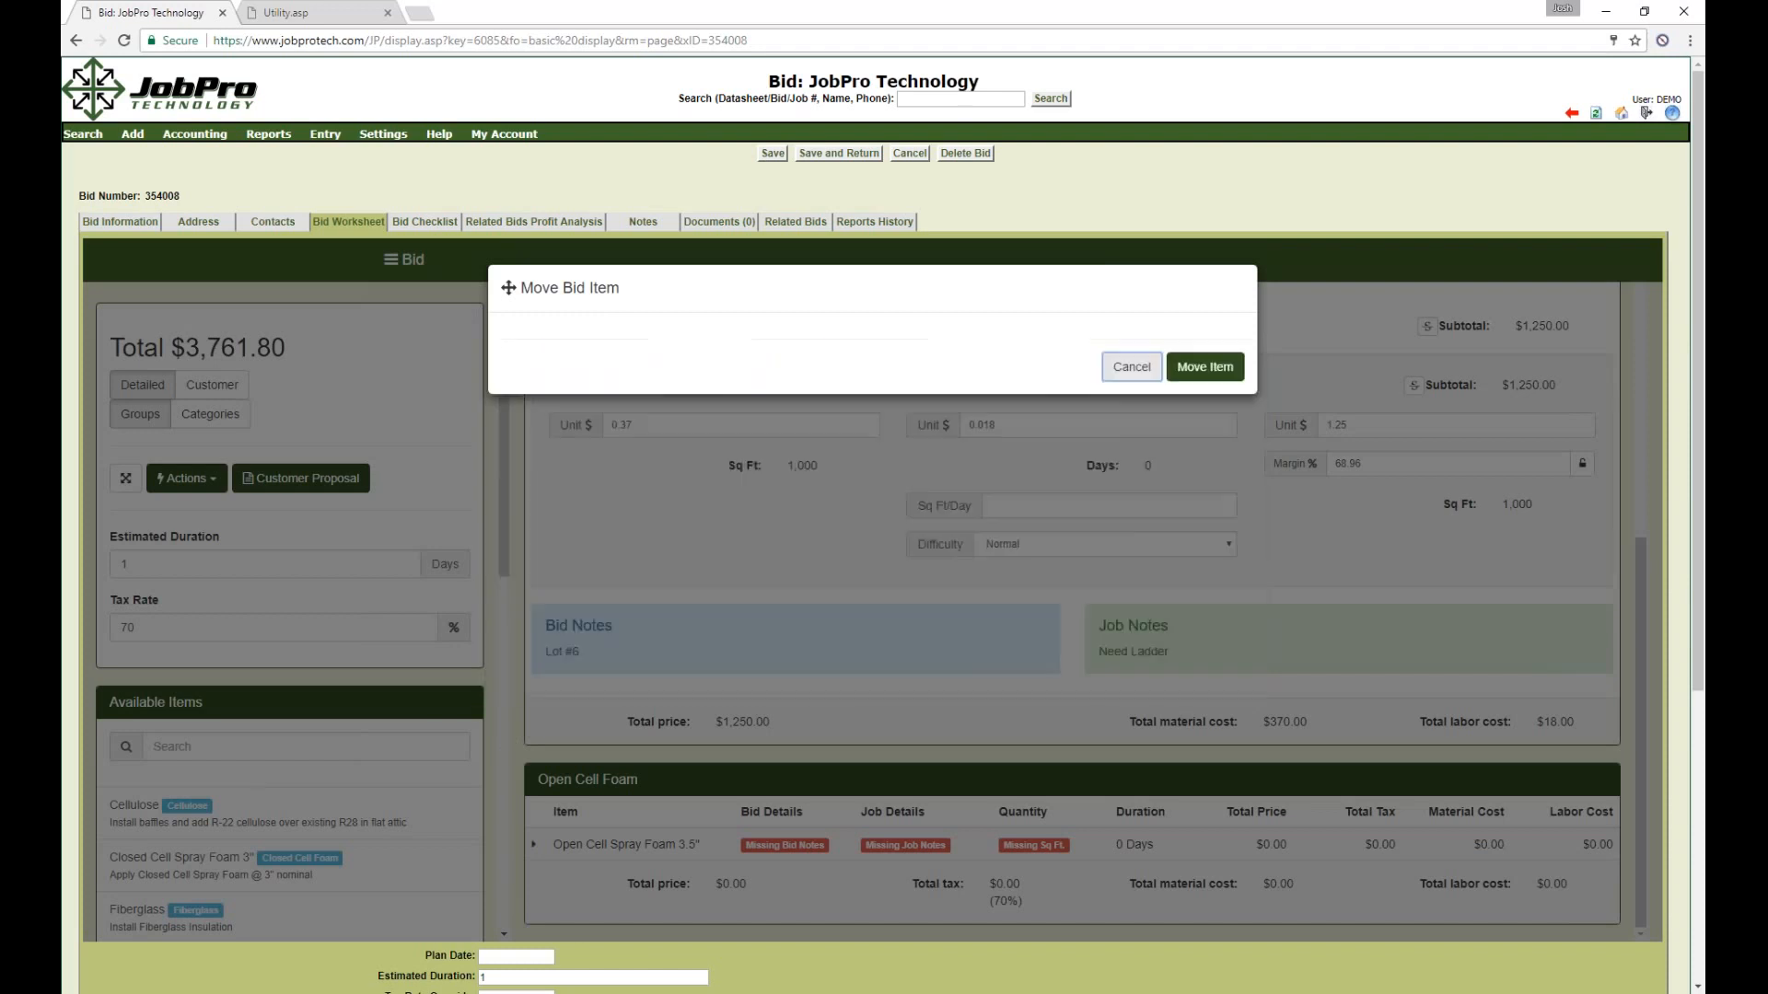
- Search the available items for "open", and clear the search to restore the full item list
left_click(365, 744)
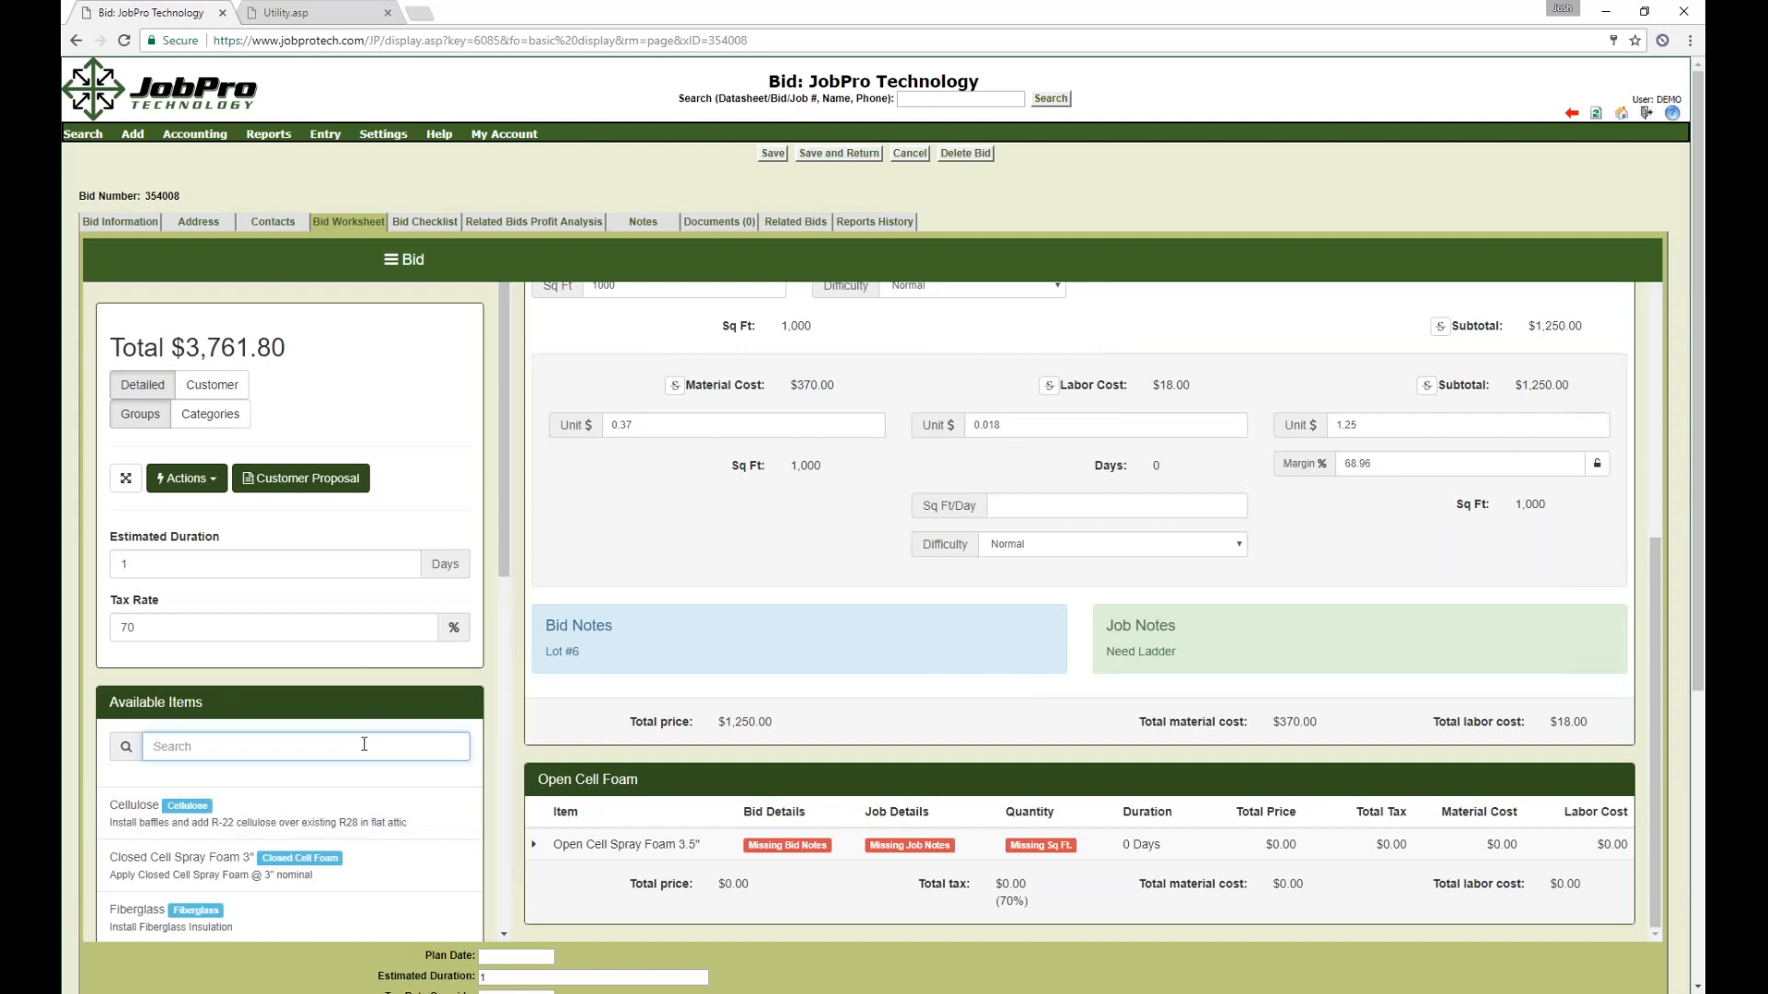
type("open")
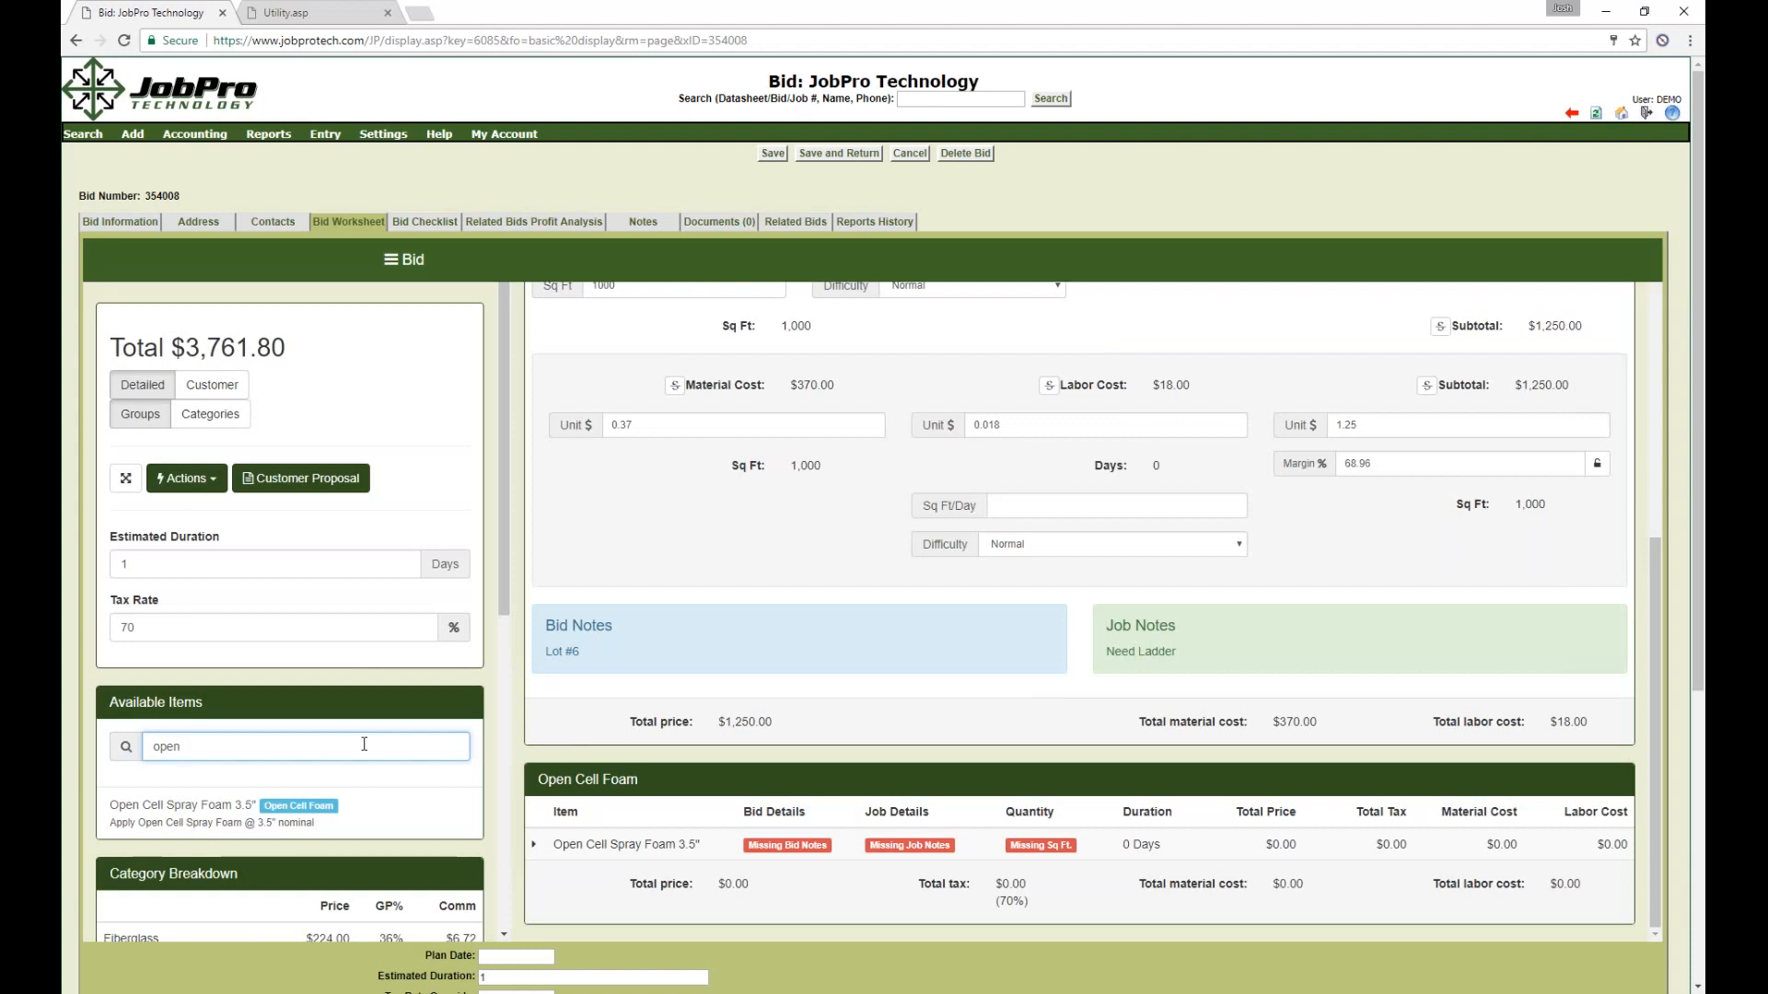
key("BackSpace")
key("BackSpace")
key("BackSpace")
key("BackSpace")
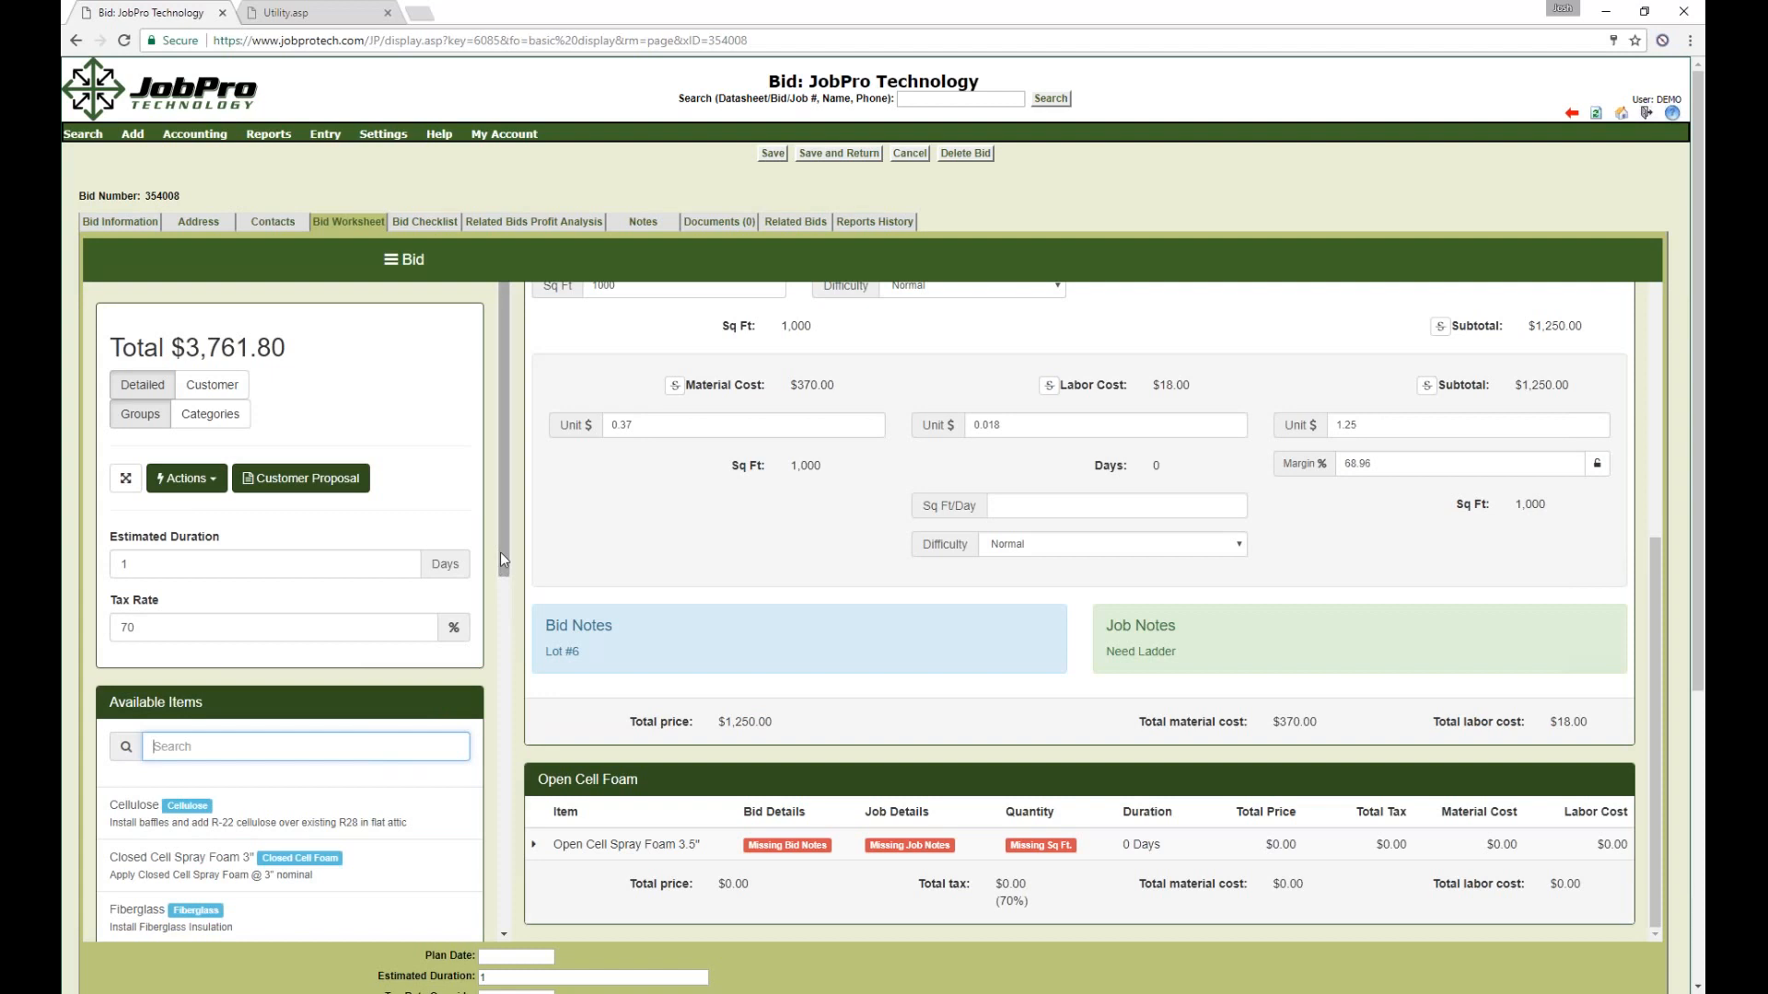
- Review the bid's Category Breakdown and the full Profit Analysis down to Net Profit
left_click_drag(500, 553, 501, 885)
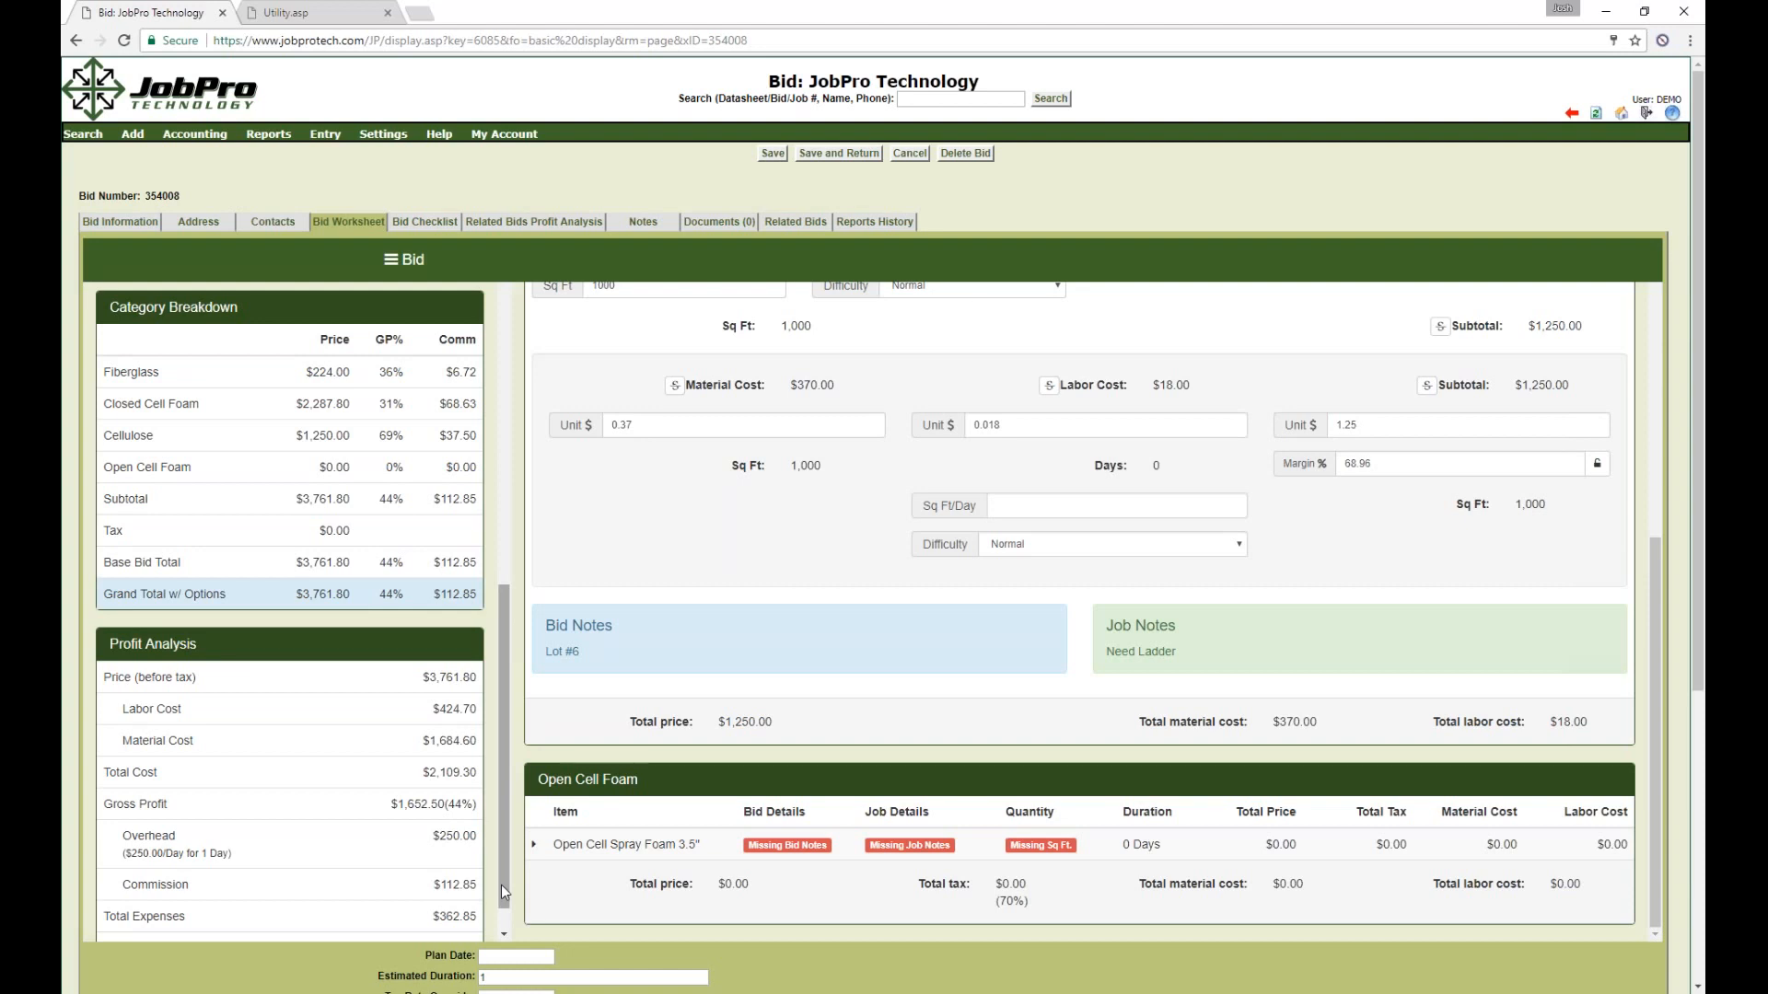
left_click_drag(501, 886, 499, 902)
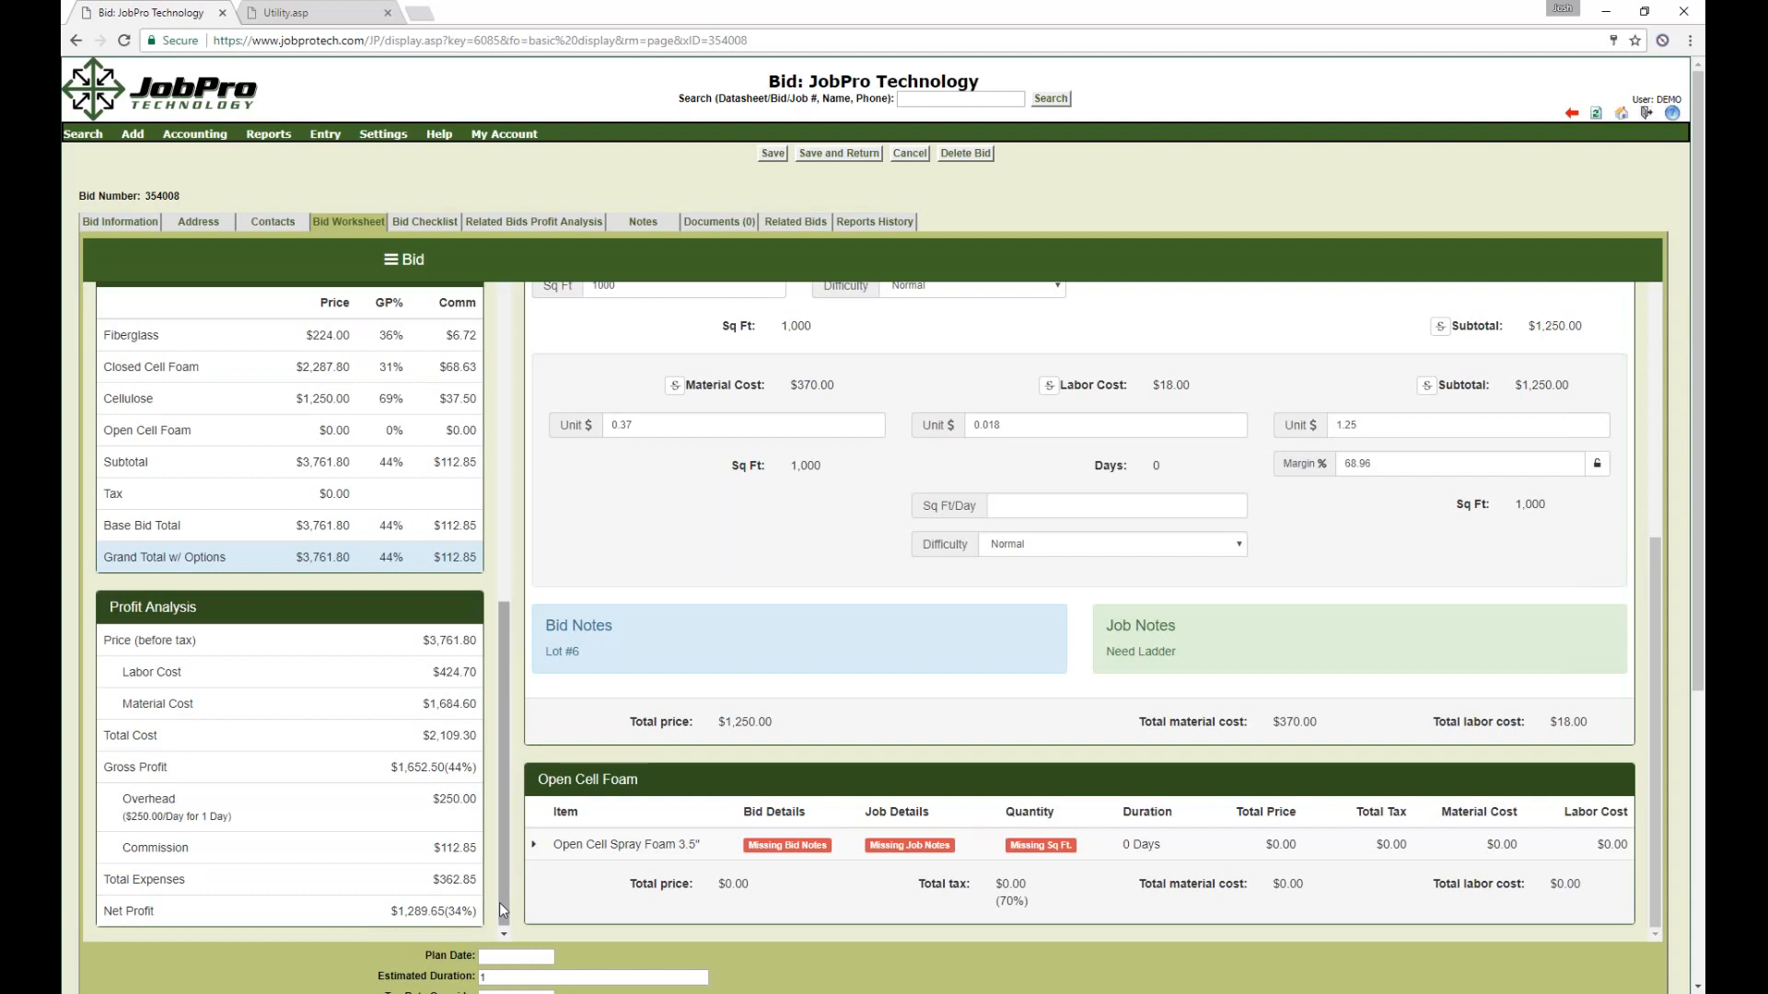
- View the Email/eSign options for the newest Customer Proposal in Reports History without sending it, and return to the Bid Worksheet
left_click(876, 223)
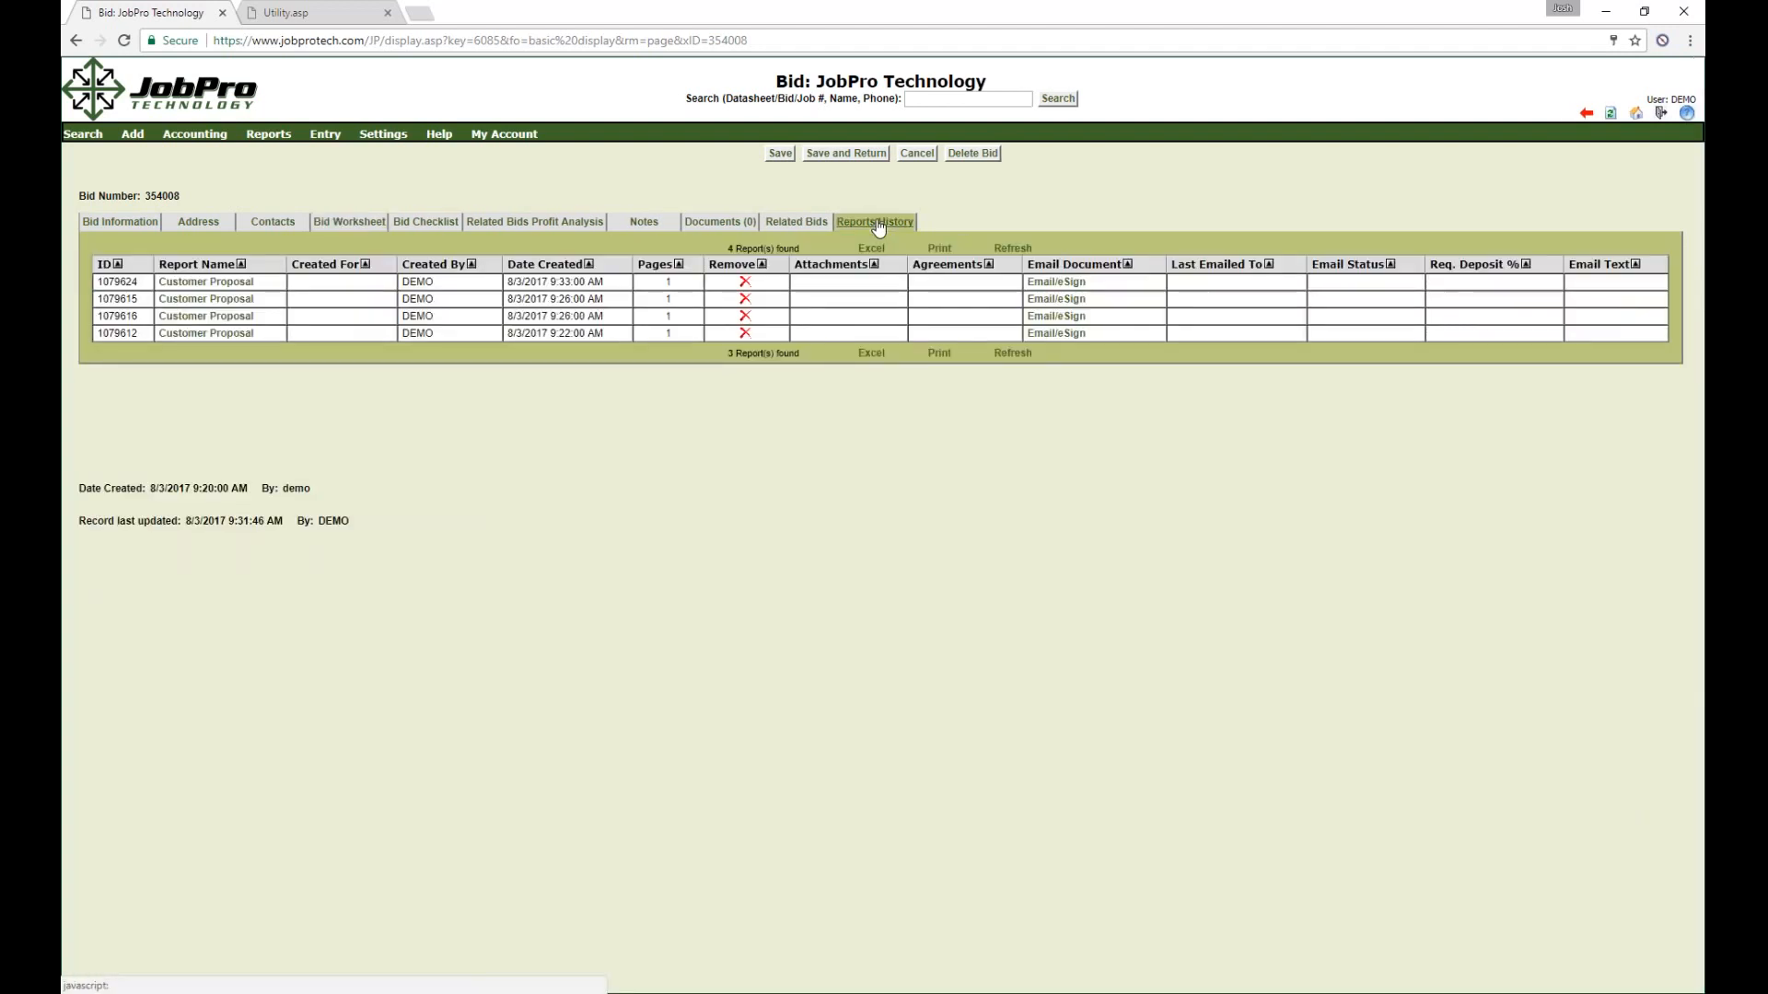
left_click(1054, 284)
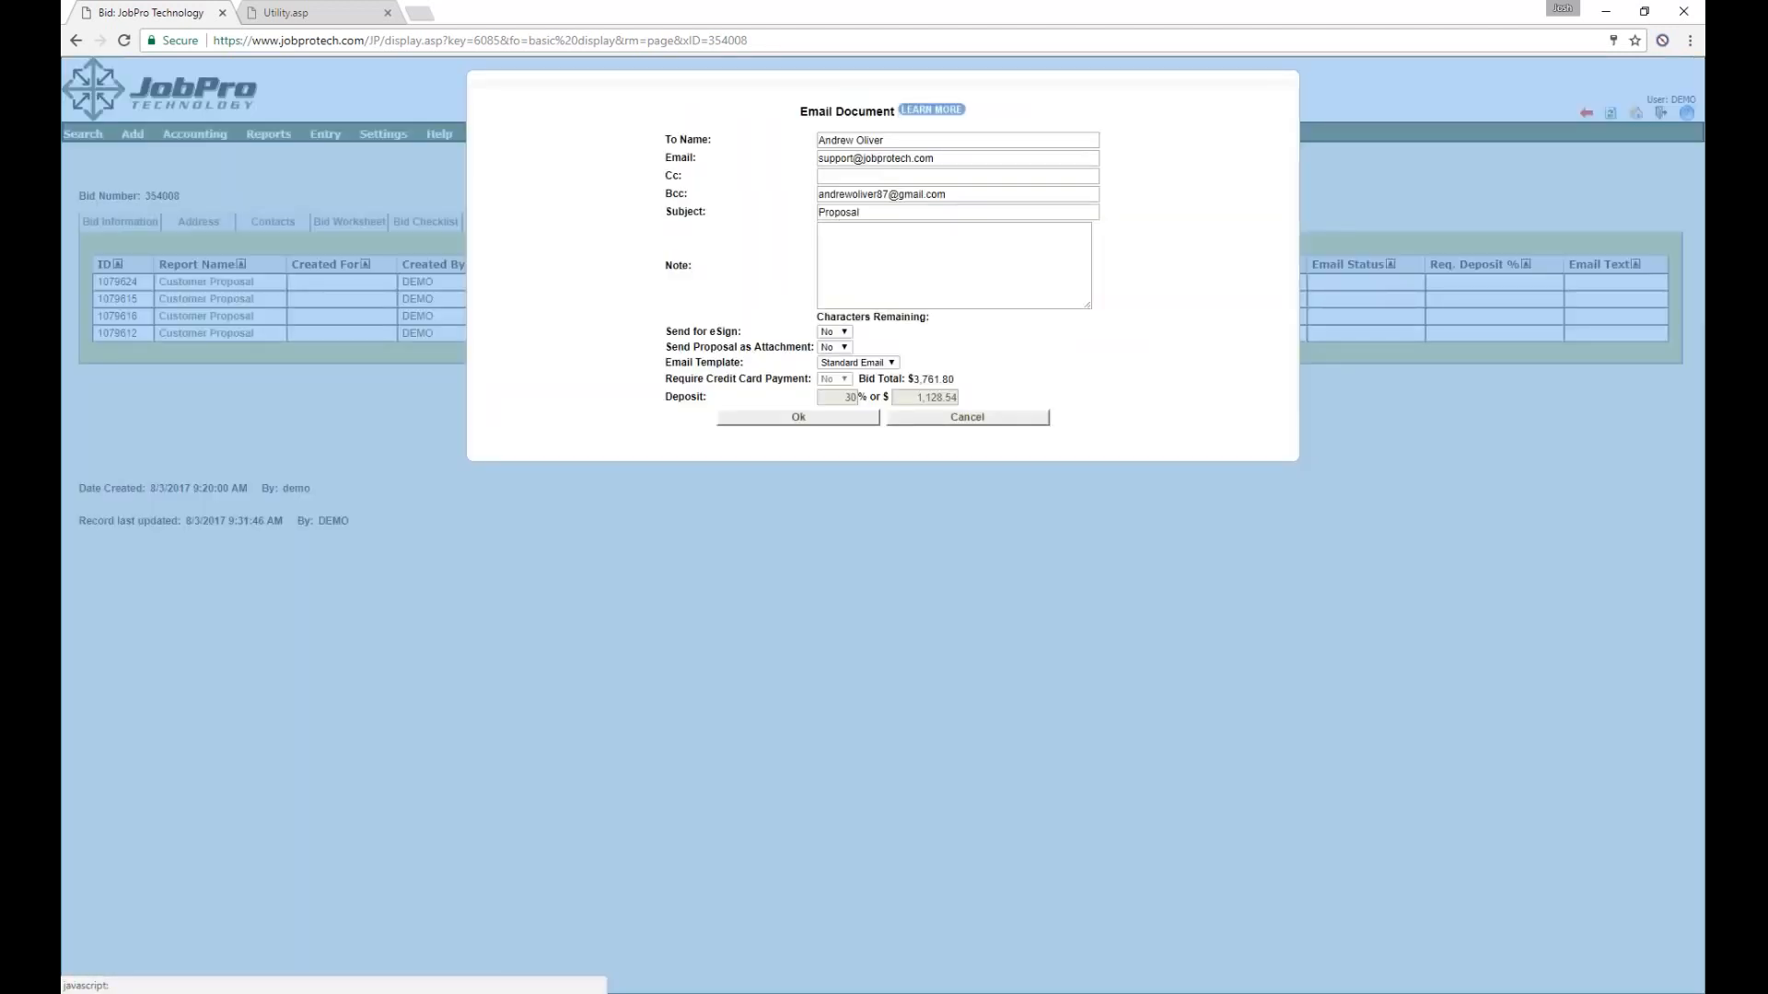
left_click(985, 416)
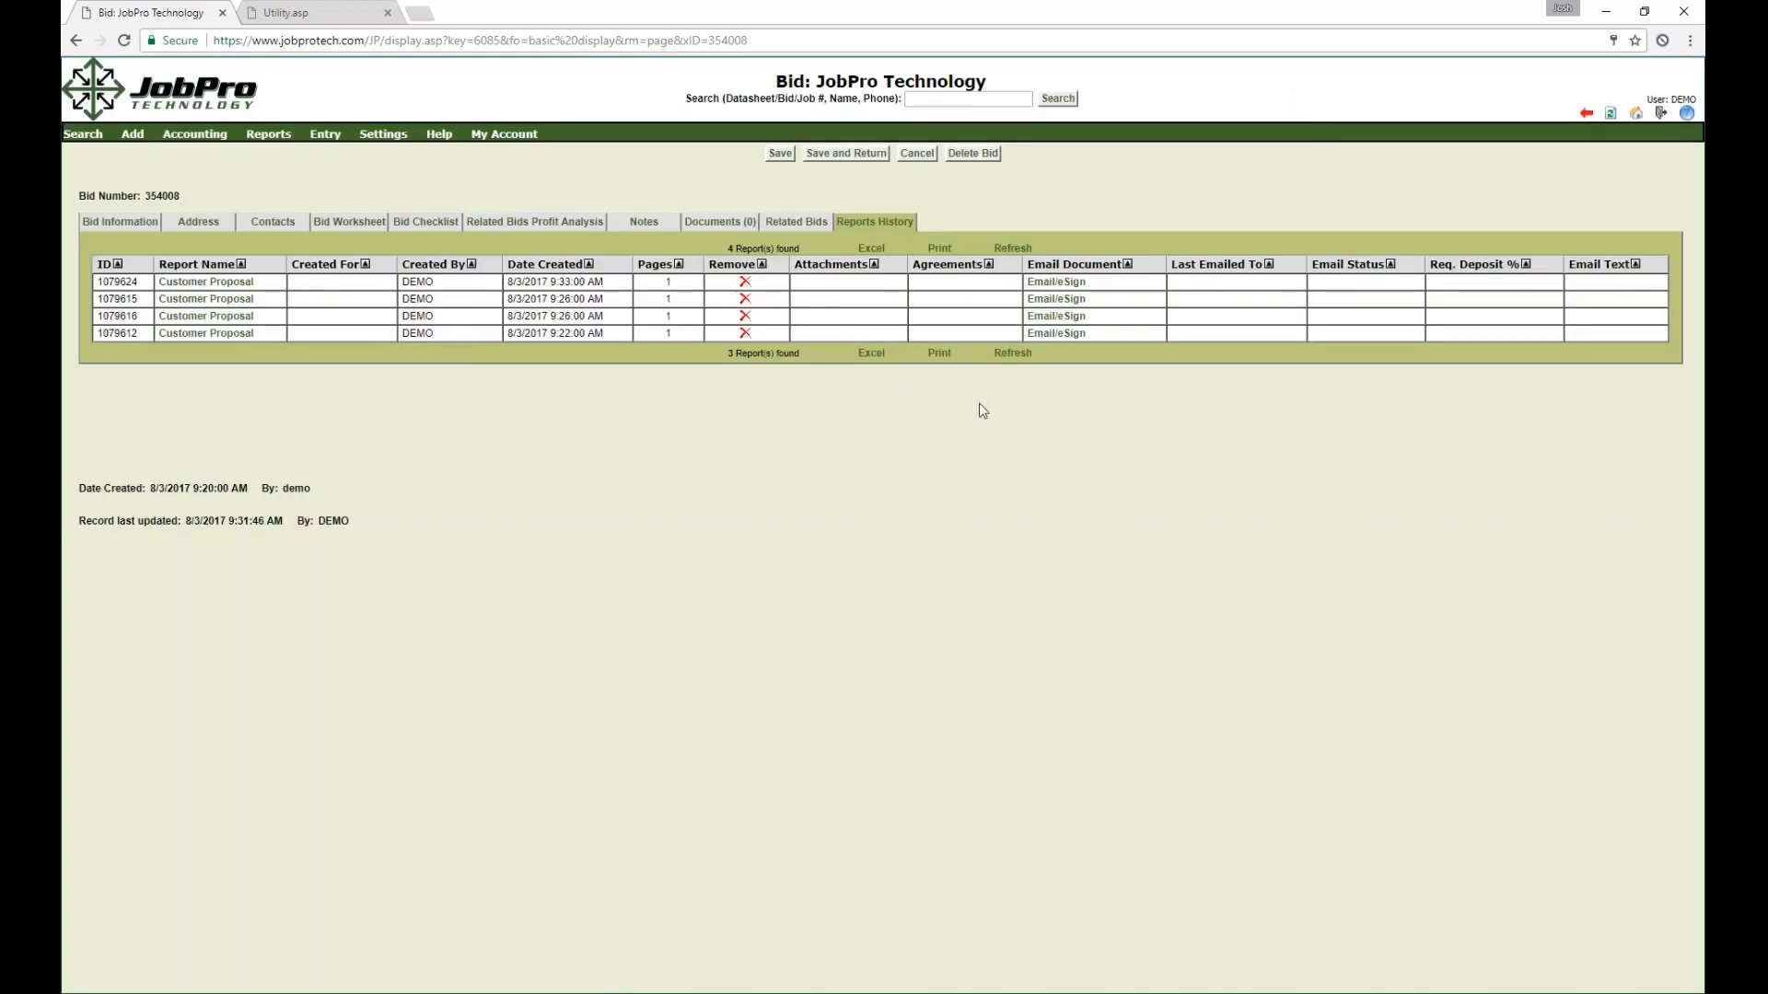
left_click(349, 221)
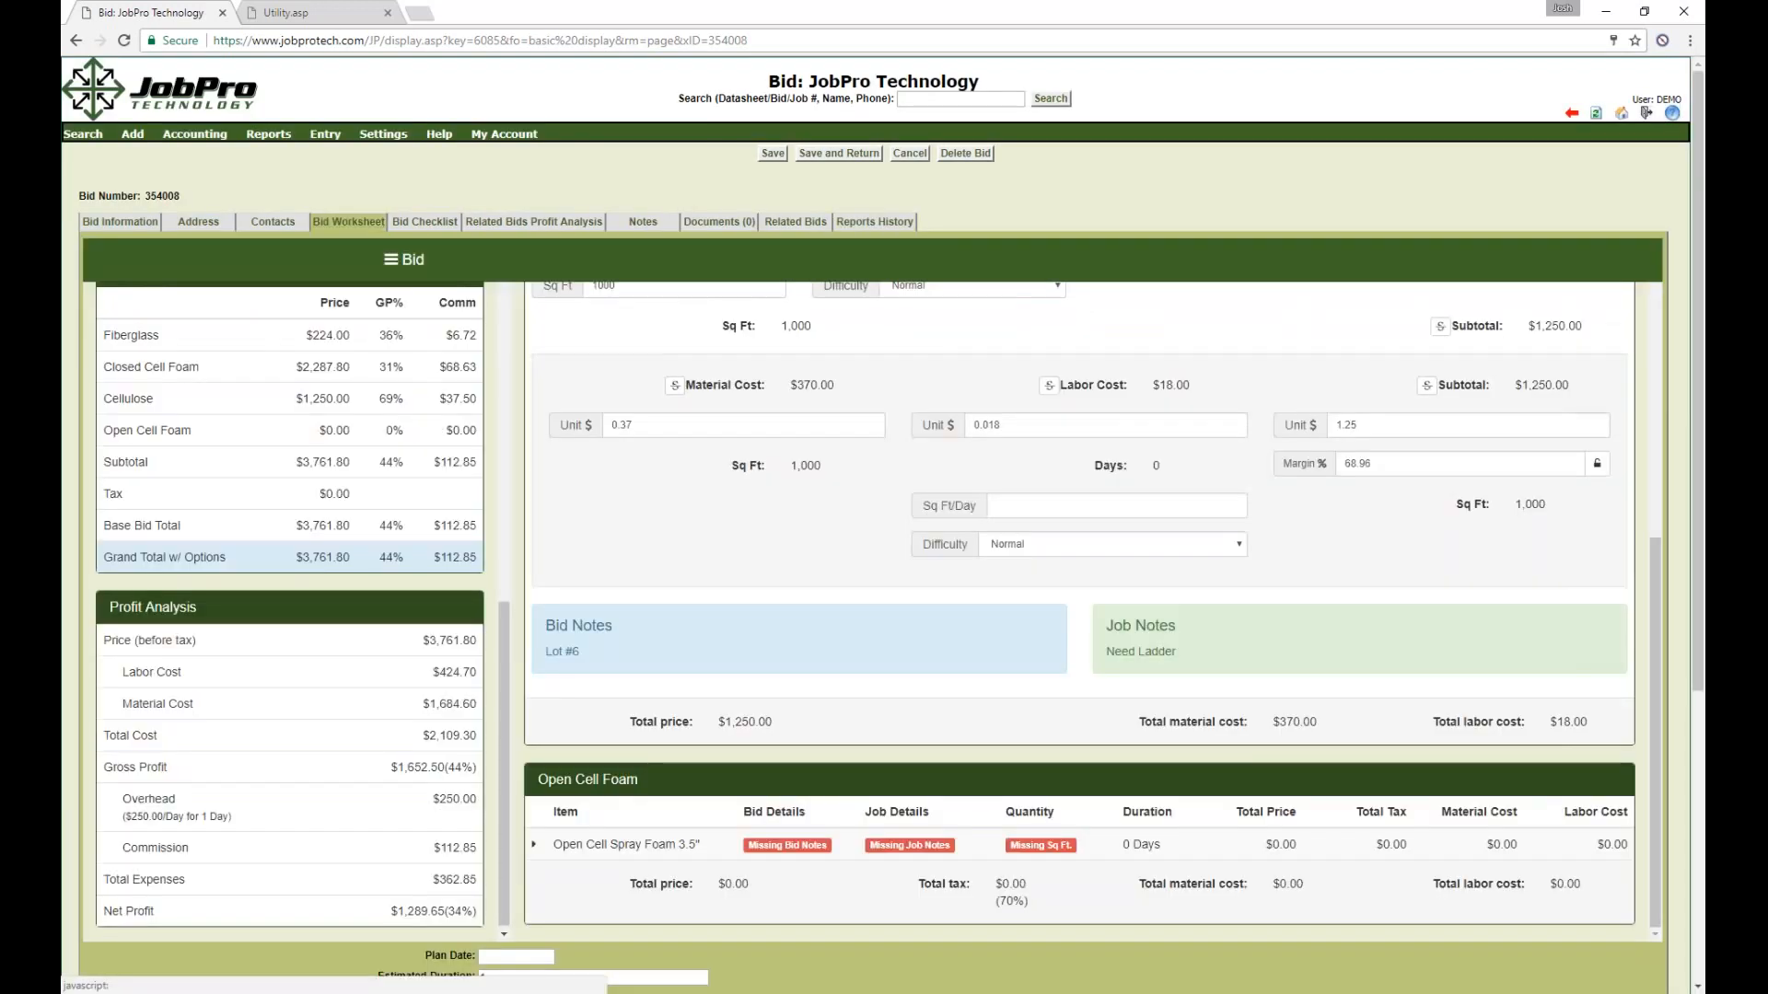